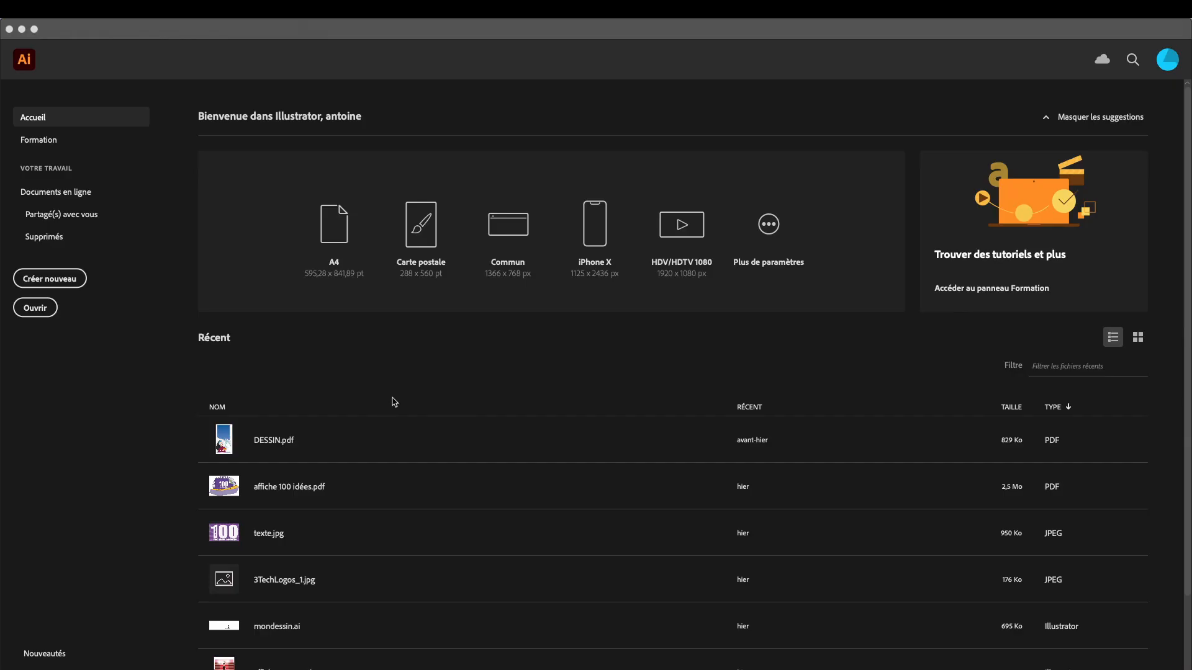
Create a new A4 portrait document of 210 x 297 mm with CMYK colour mode and 300 ppi raster effects
click(395, 404)
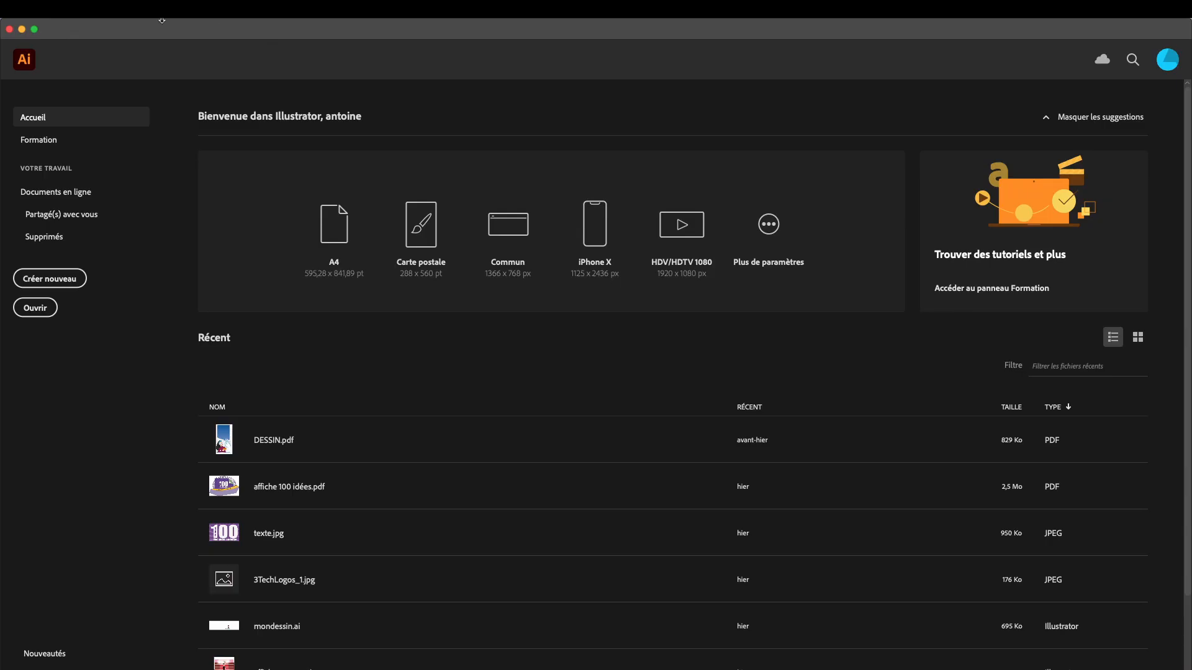
mouse_move(161, 20)
click(107, 24)
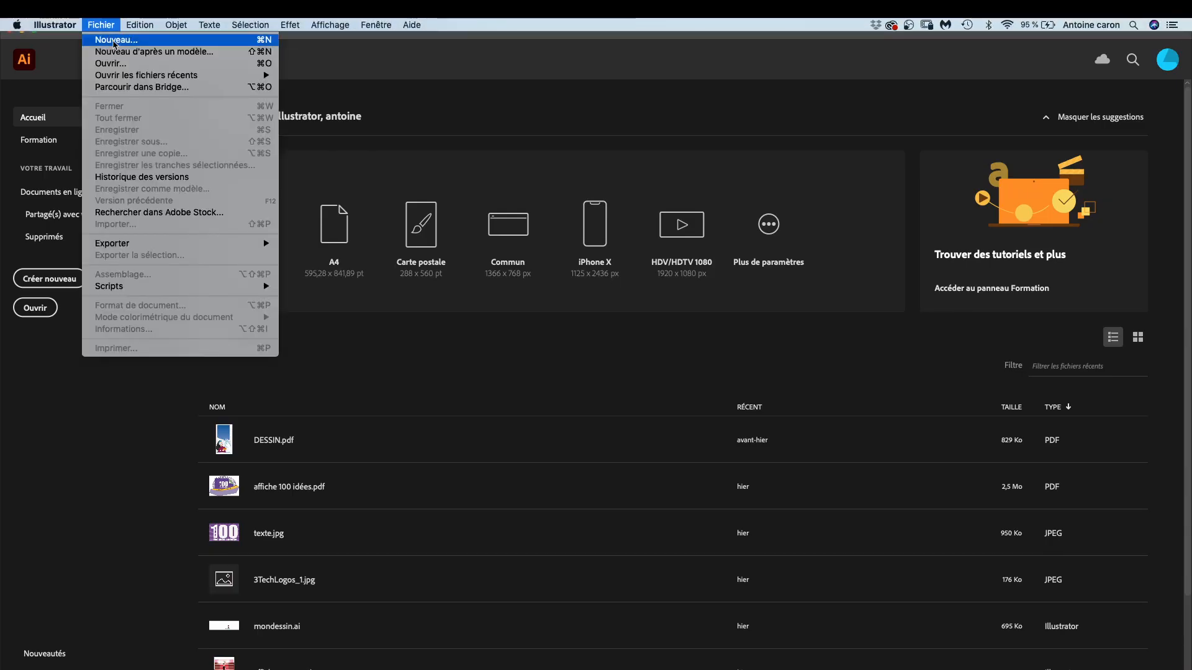
click(115, 42)
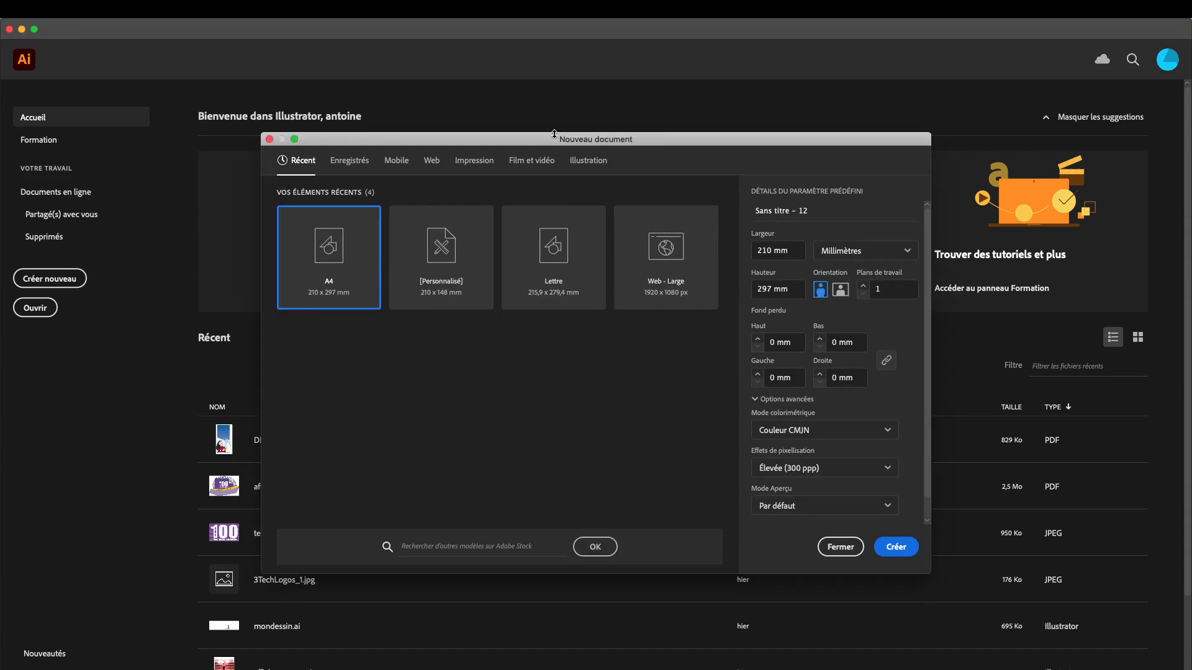
drag(555, 133, 428, 99)
click(669, 214)
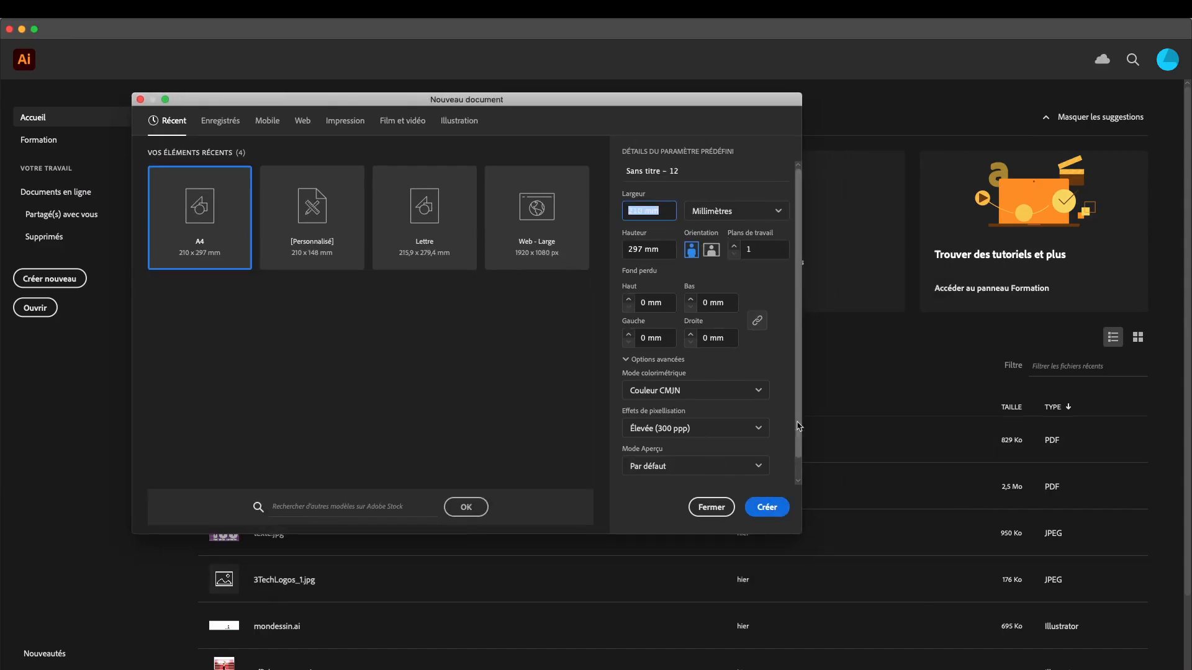
click(768, 509)
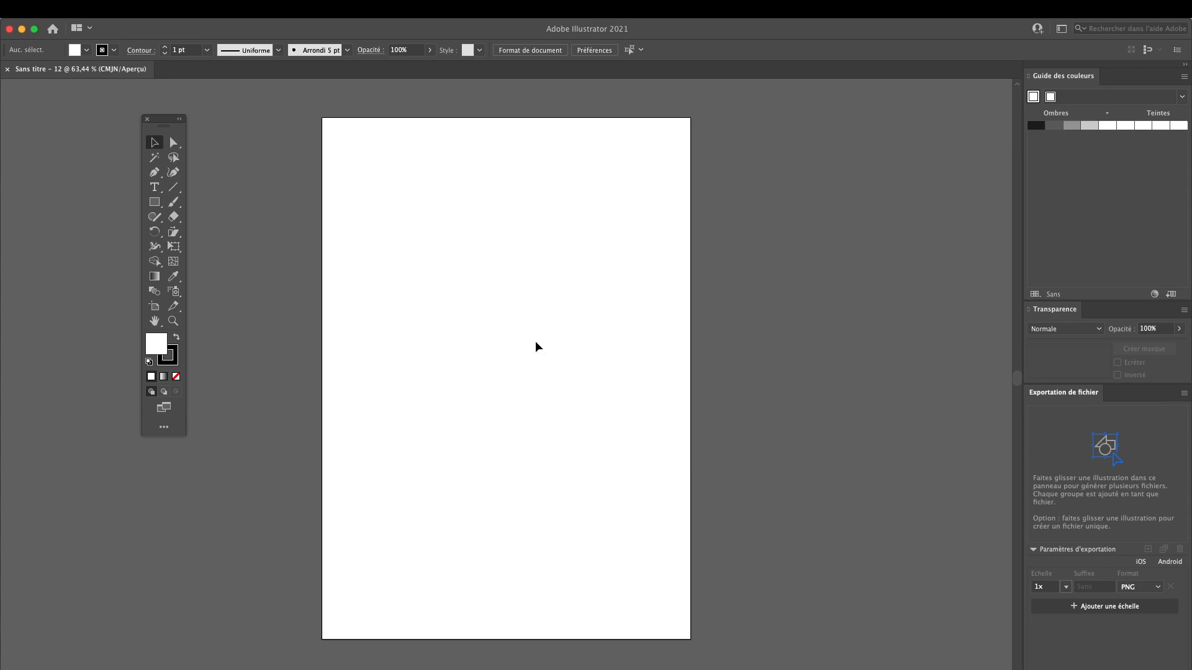
Import the croquis1 image from the illustrator folder as a template (Modèle) and leave nothing selected
mouse_move(149, 20)
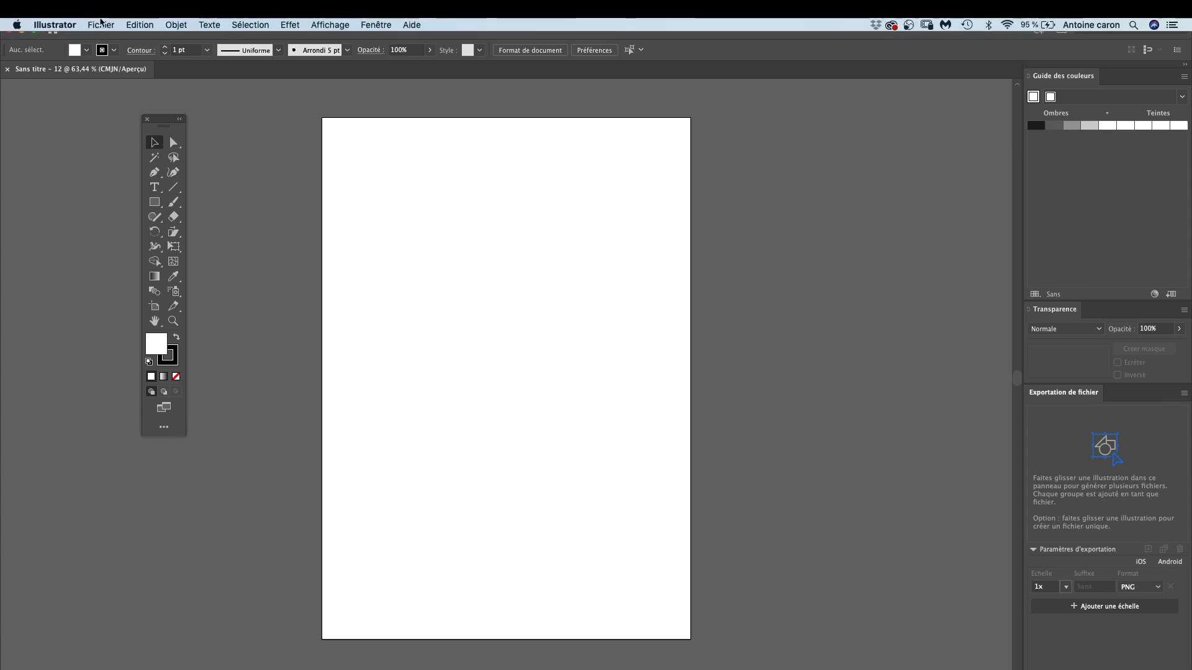
click(99, 25)
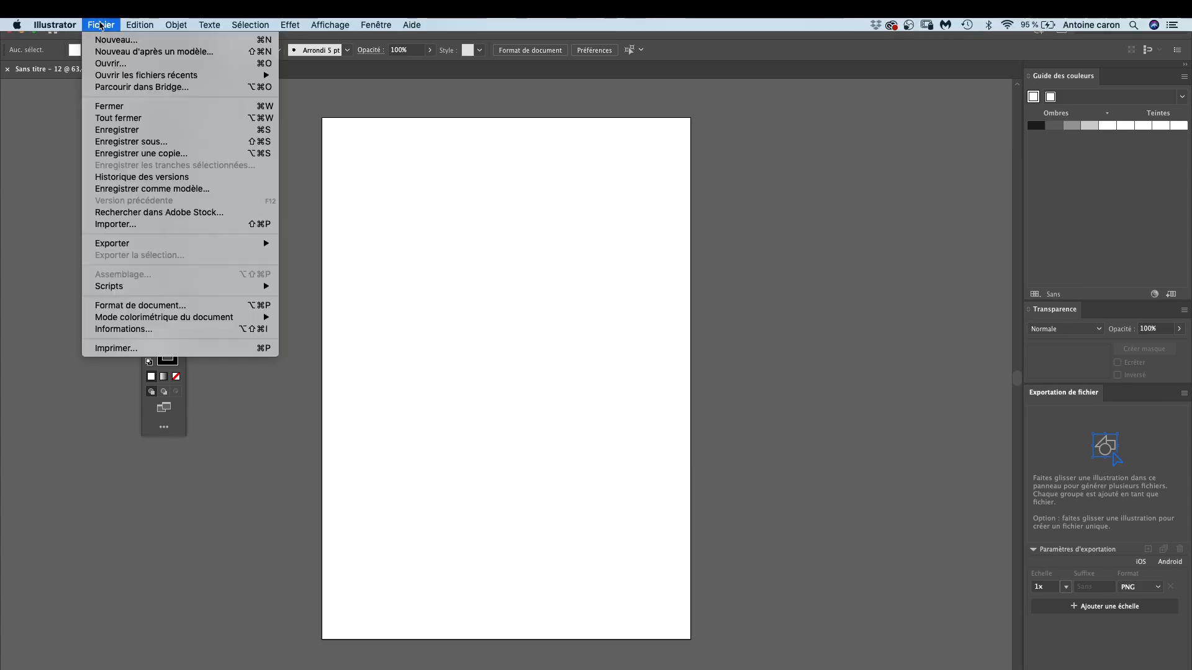
click(114, 226)
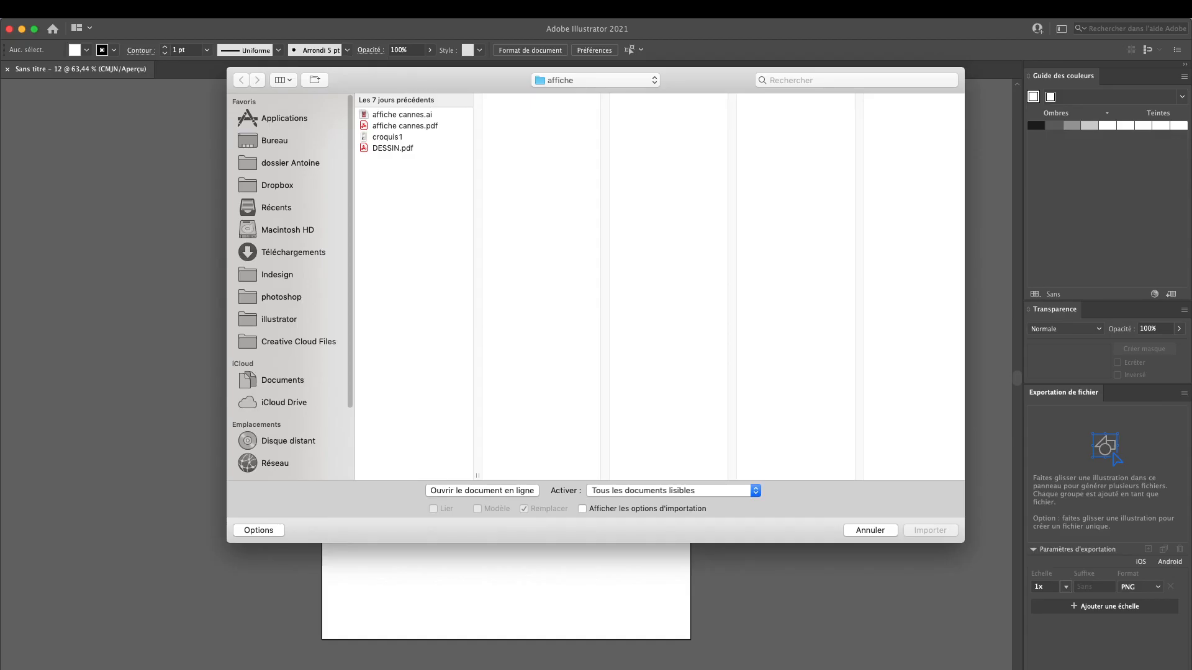
click(279, 319)
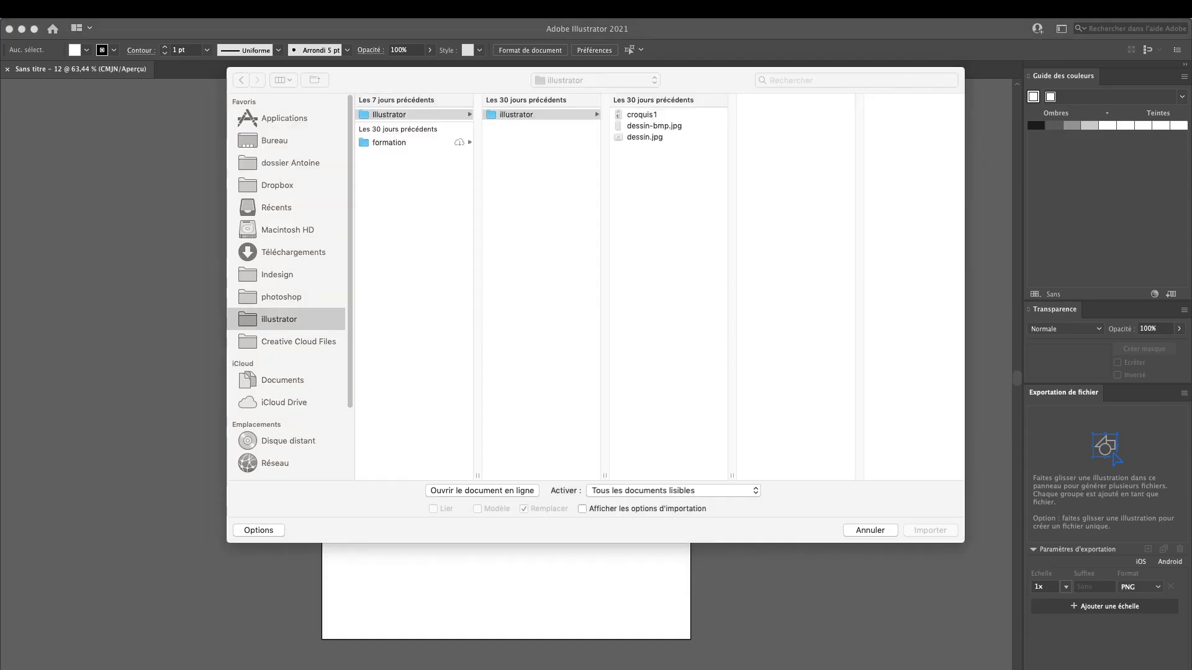
click(770, 188)
drag(723, 77, 720, 107)
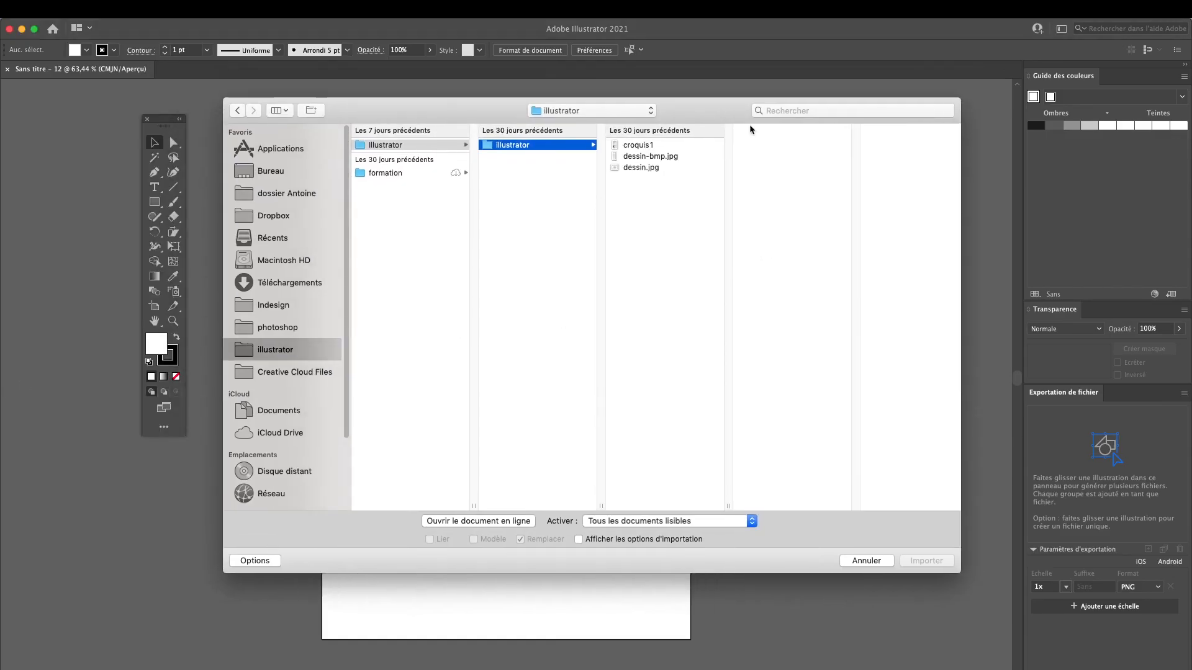
drag(498, 114, 446, 110)
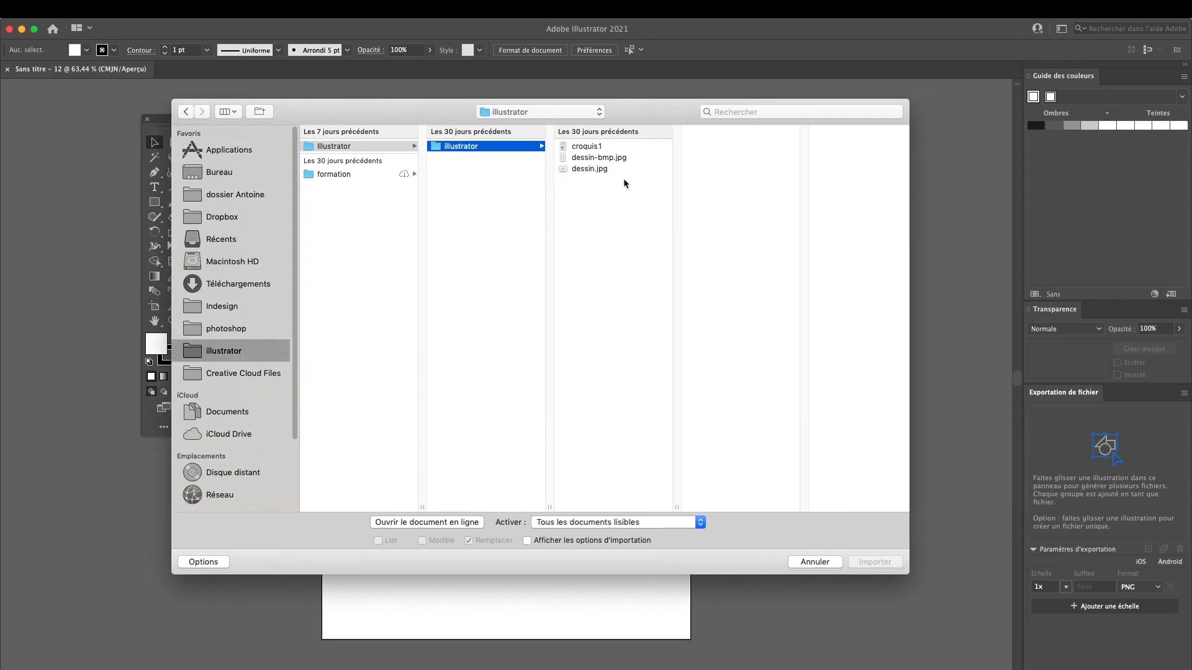
click(588, 148)
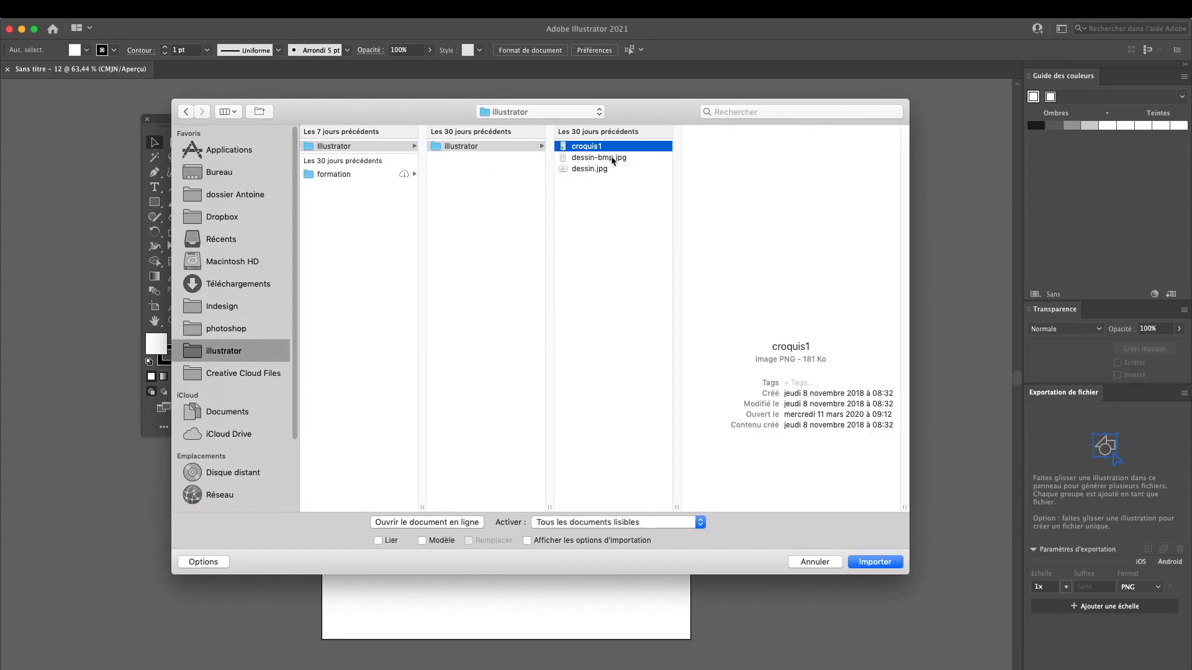
drag(676, 107, 635, 100)
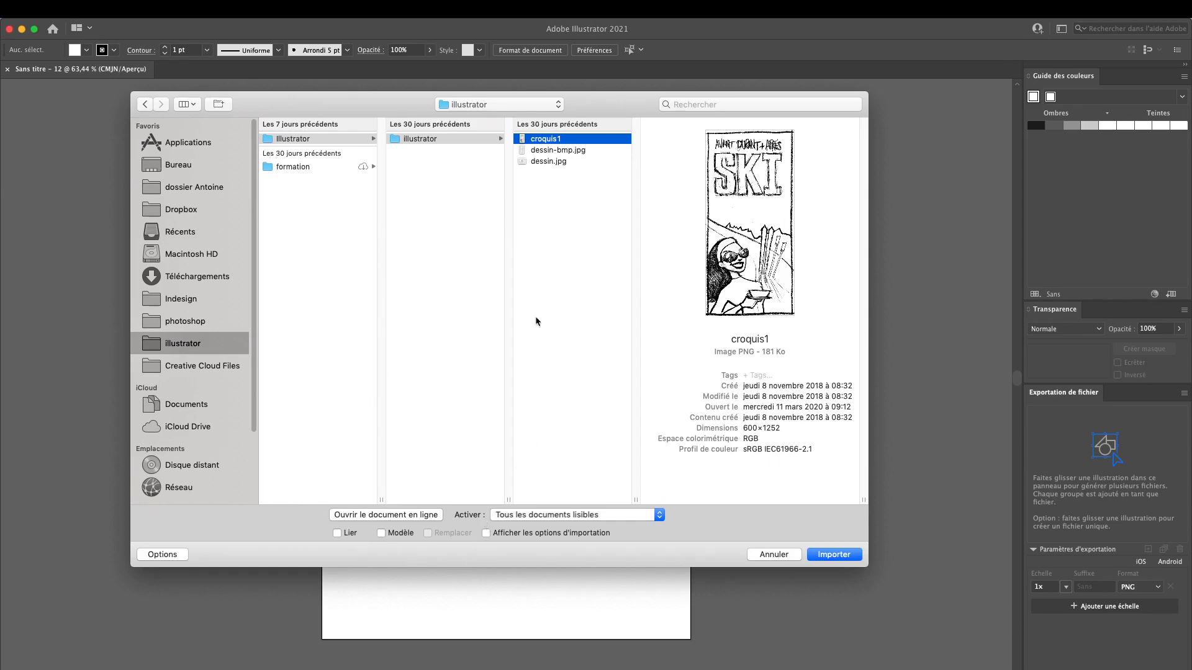
drag(634, 98, 589, 105)
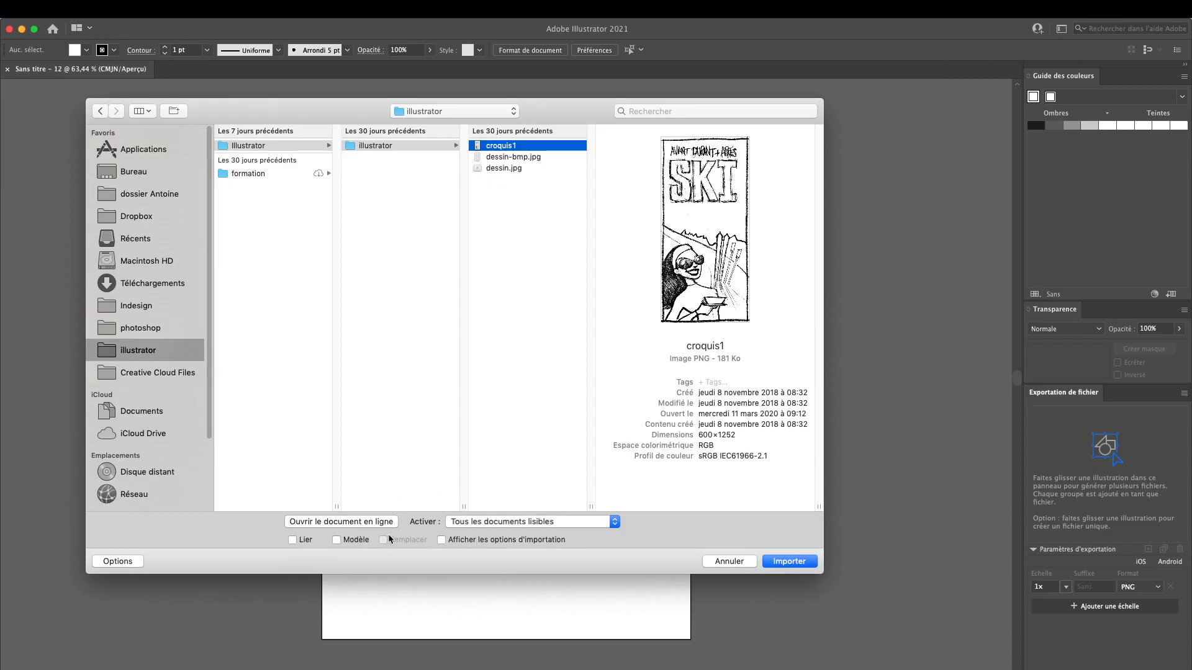
click(336, 540)
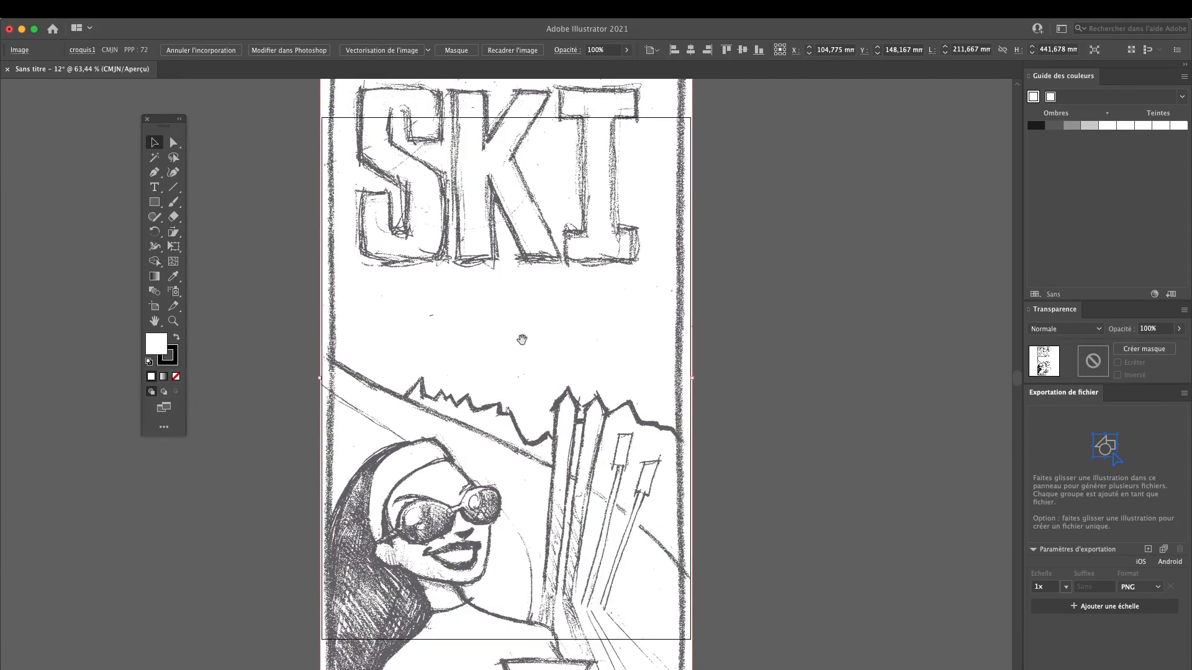
key(super+minus)
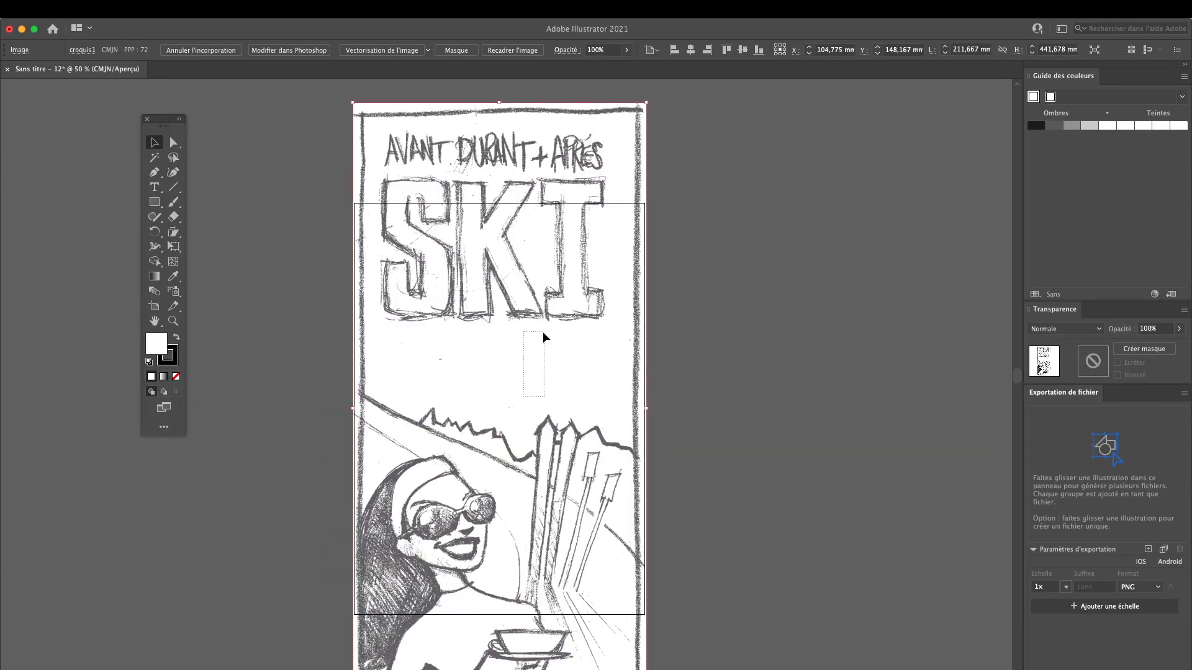
key(super+shift+a)
key(super+minus)
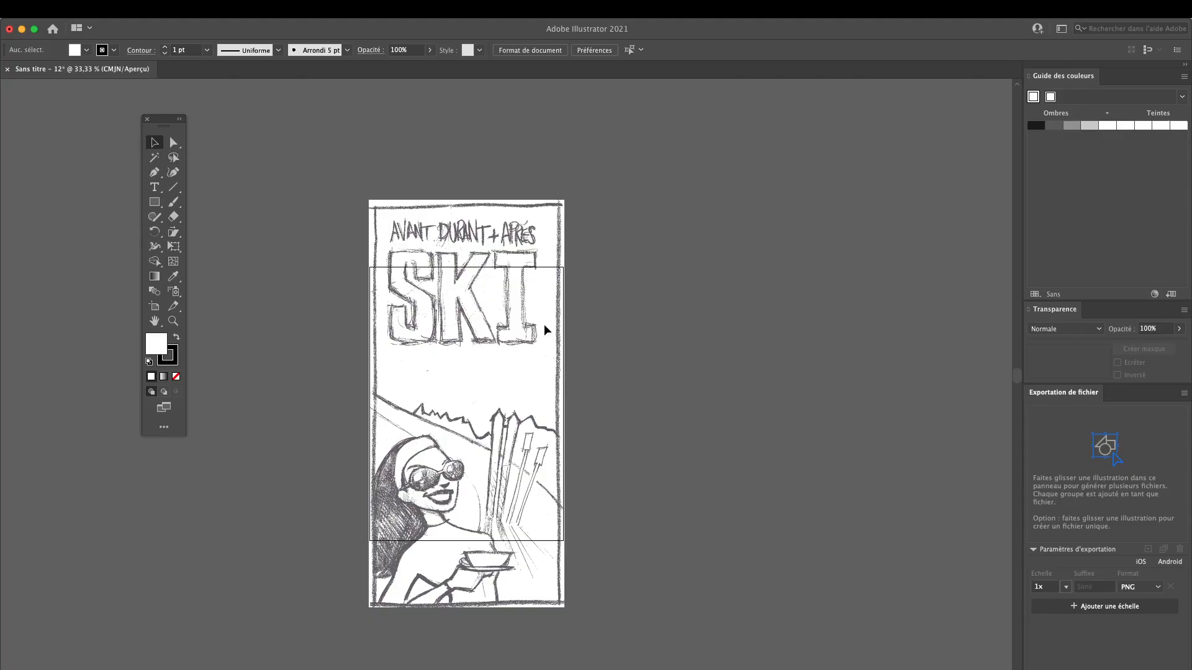
Show the layer list (Calques) beside the artboard and widen it enough to read the full layer names
mouse_move(573, 20)
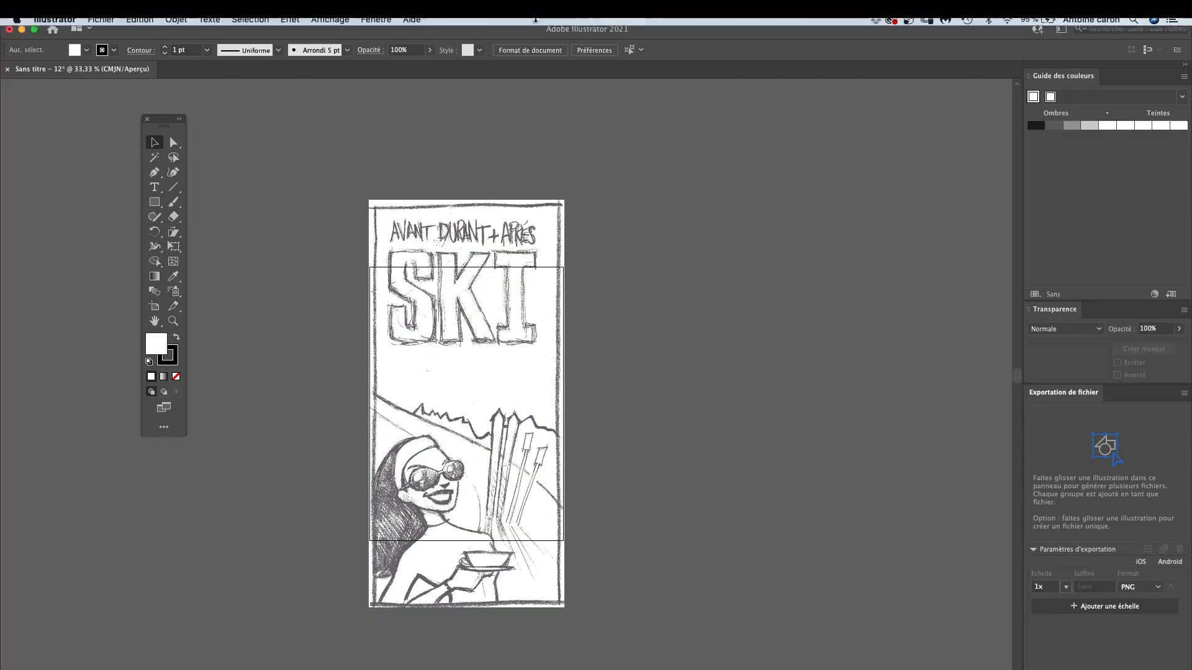
click(377, 25)
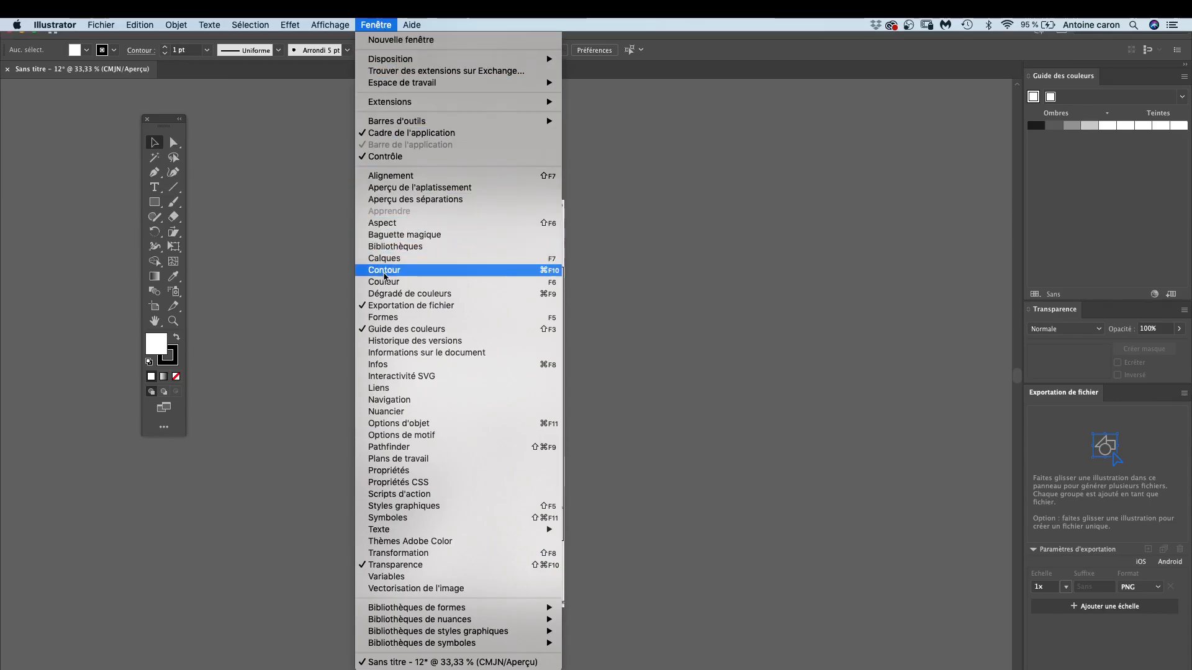
click(392, 260)
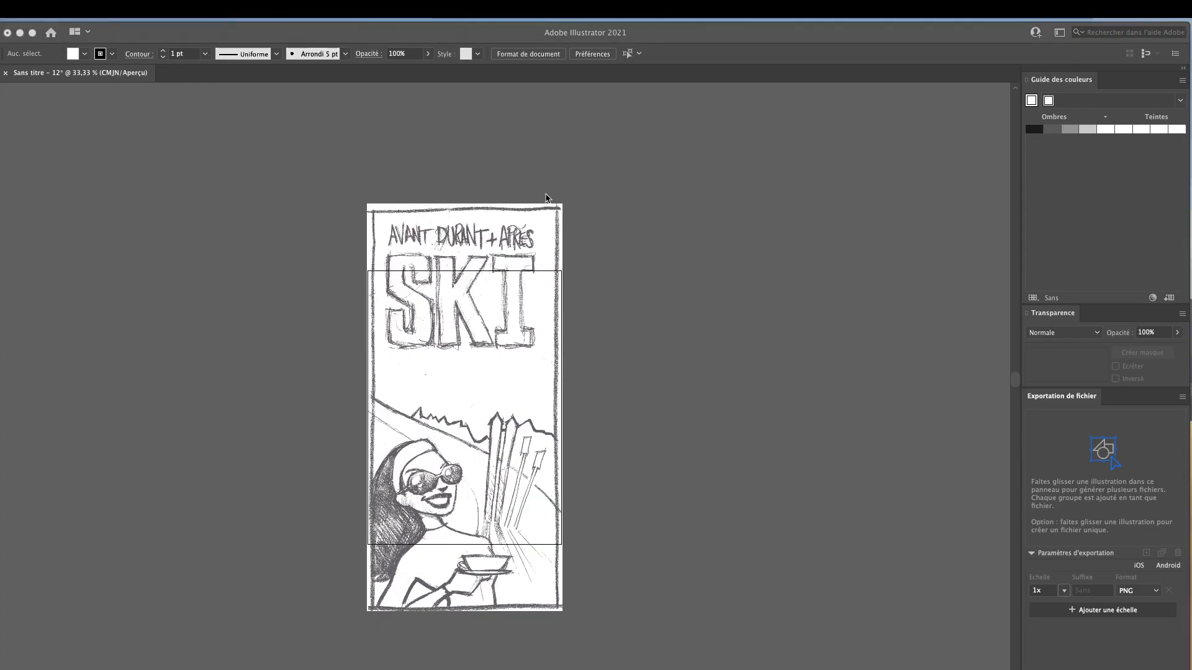
click(783, 199)
drag(788, 157, 725, 158)
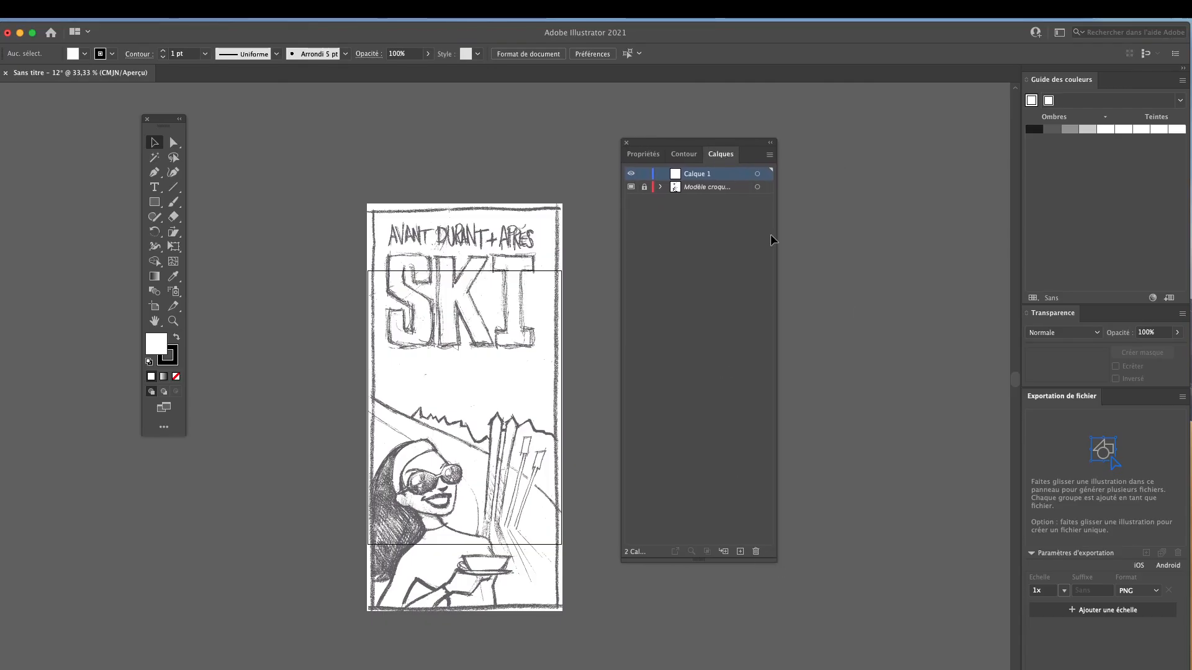
click(667, 186)
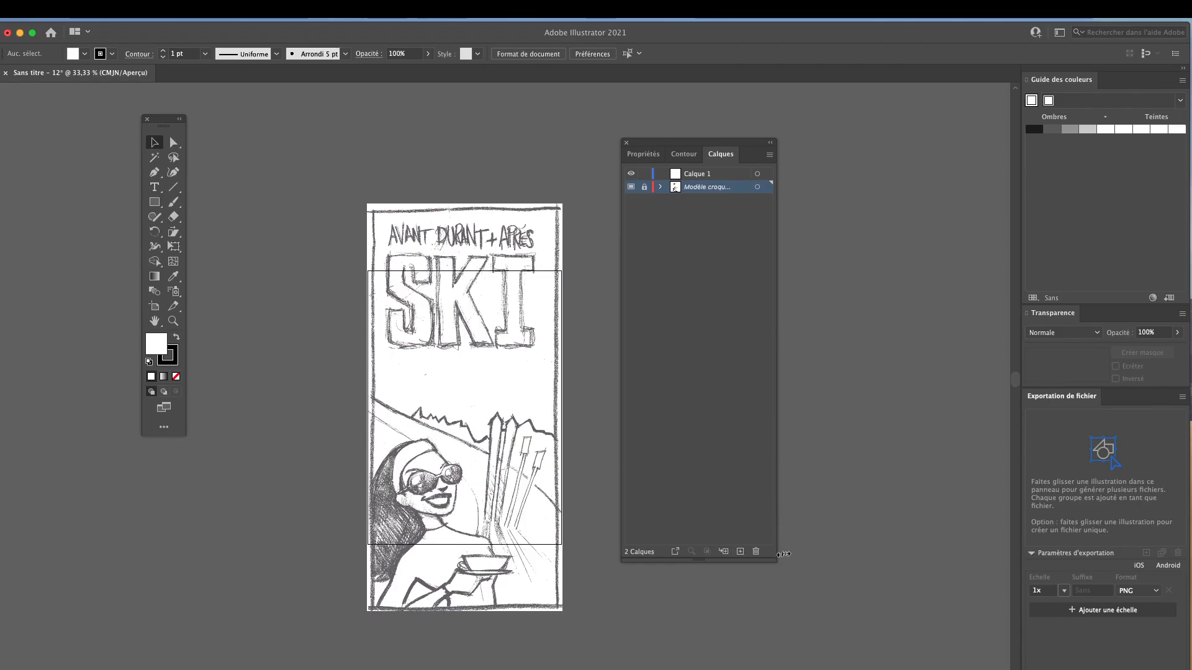
drag(776, 557, 916, 557)
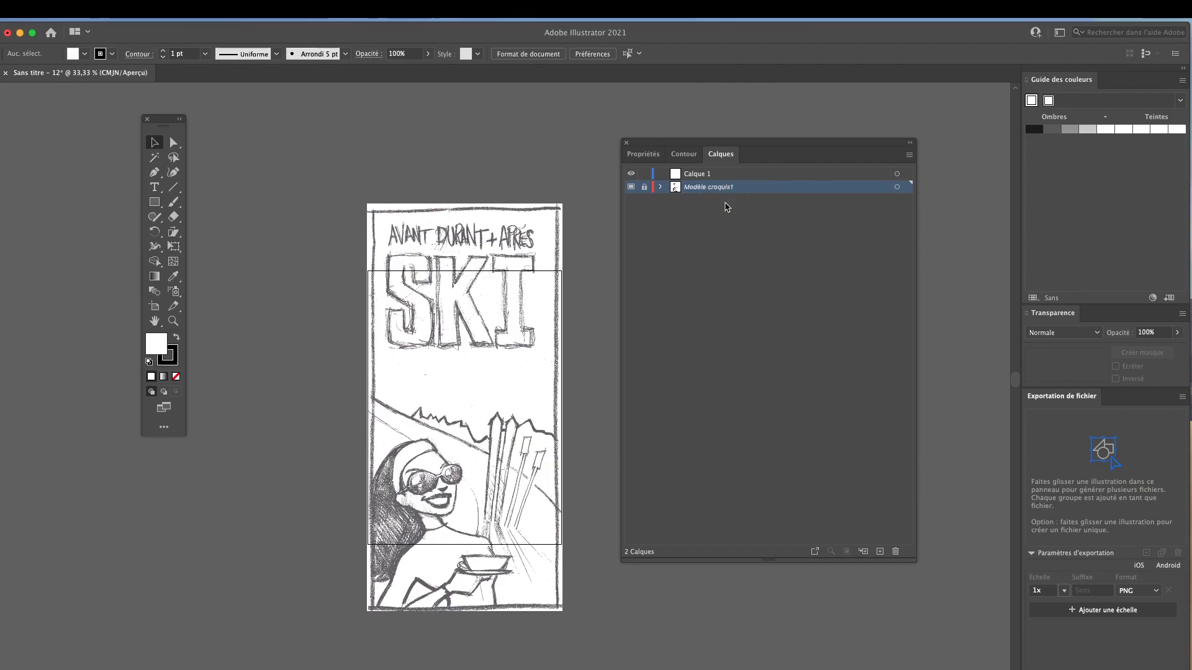
Expand the Modèle croquis1 layer and set the layer list's row size to Grande
click(661, 188)
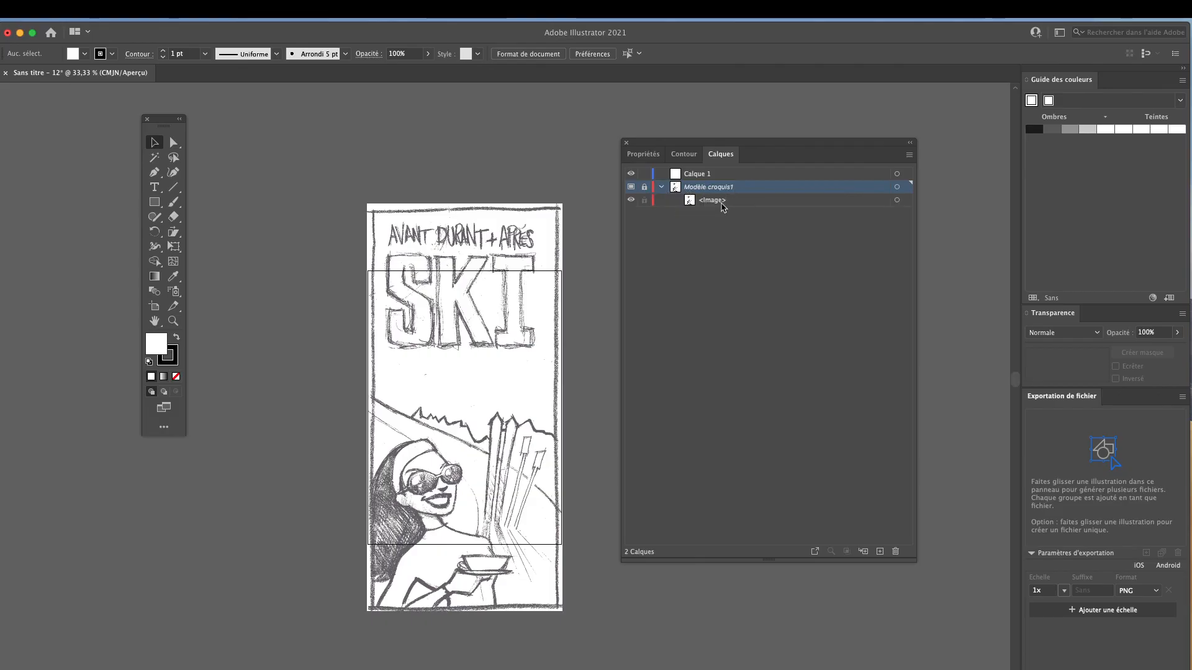
click(715, 202)
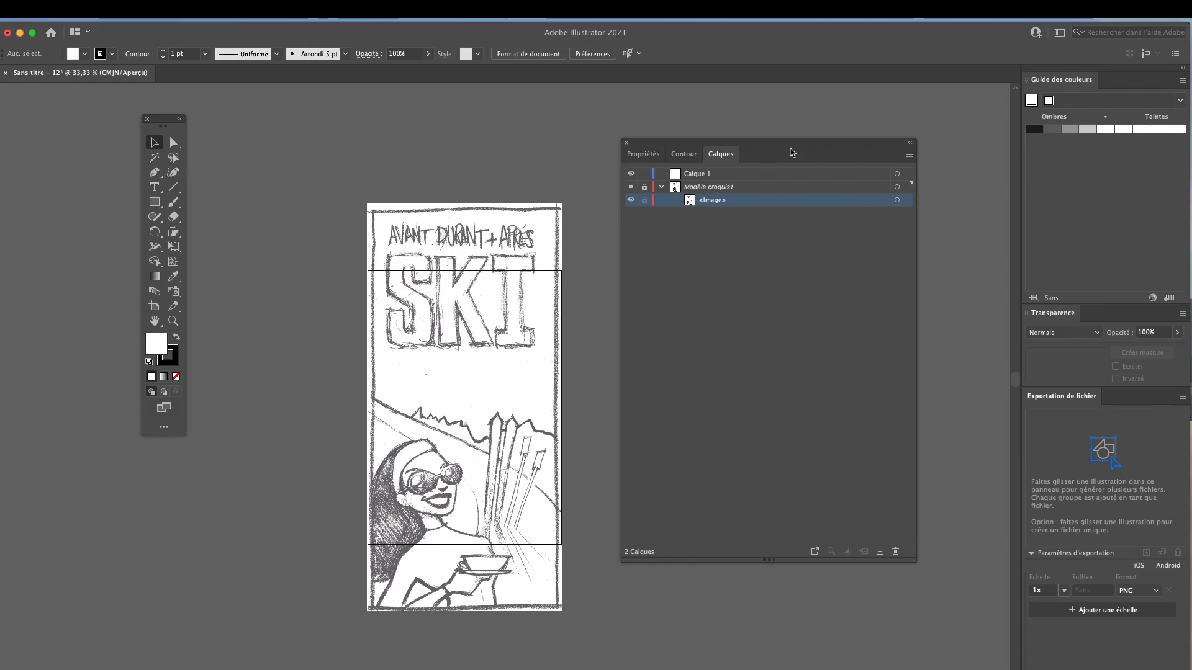
click(910, 156)
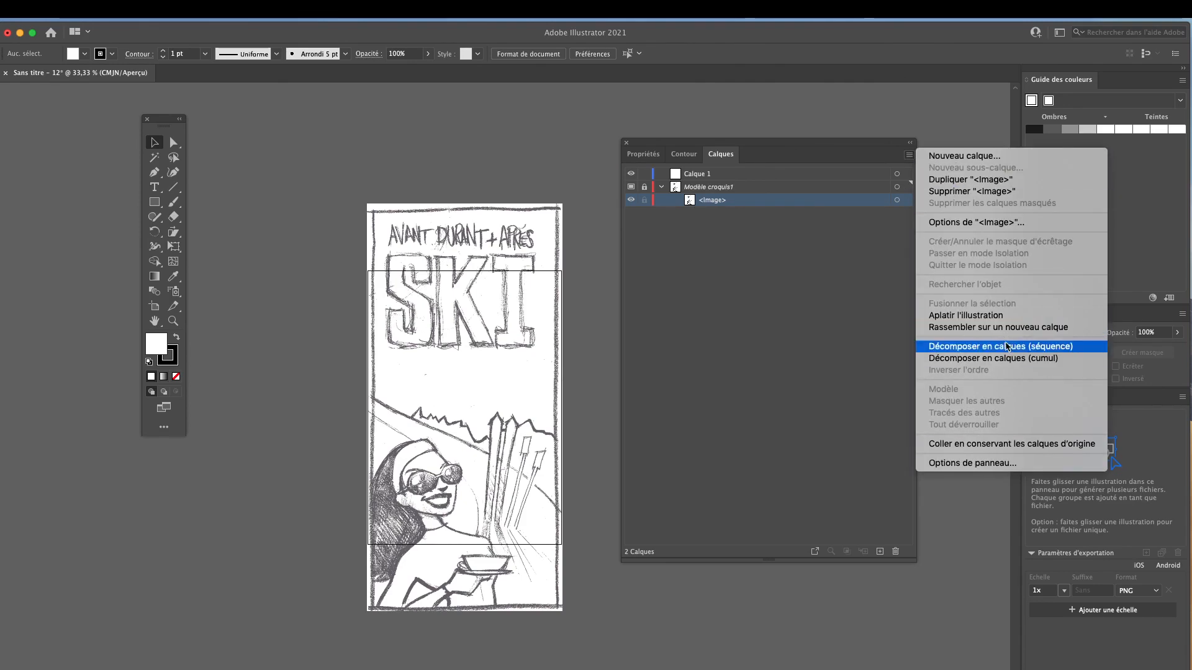
click(977, 463)
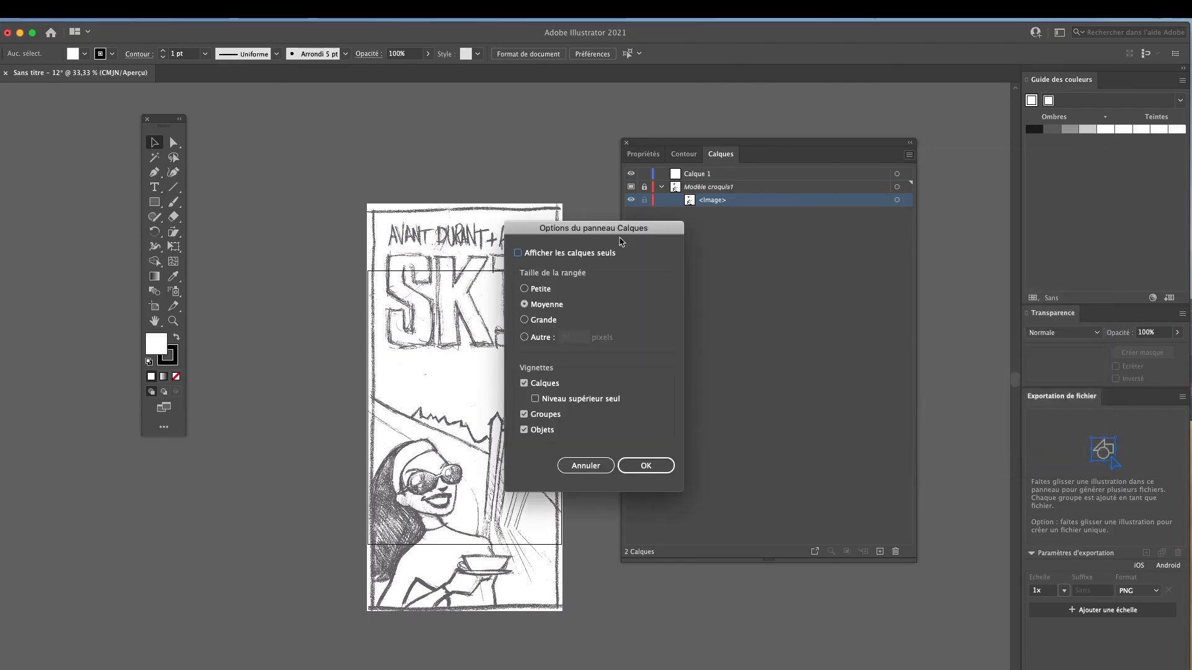
drag(654, 232, 889, 234)
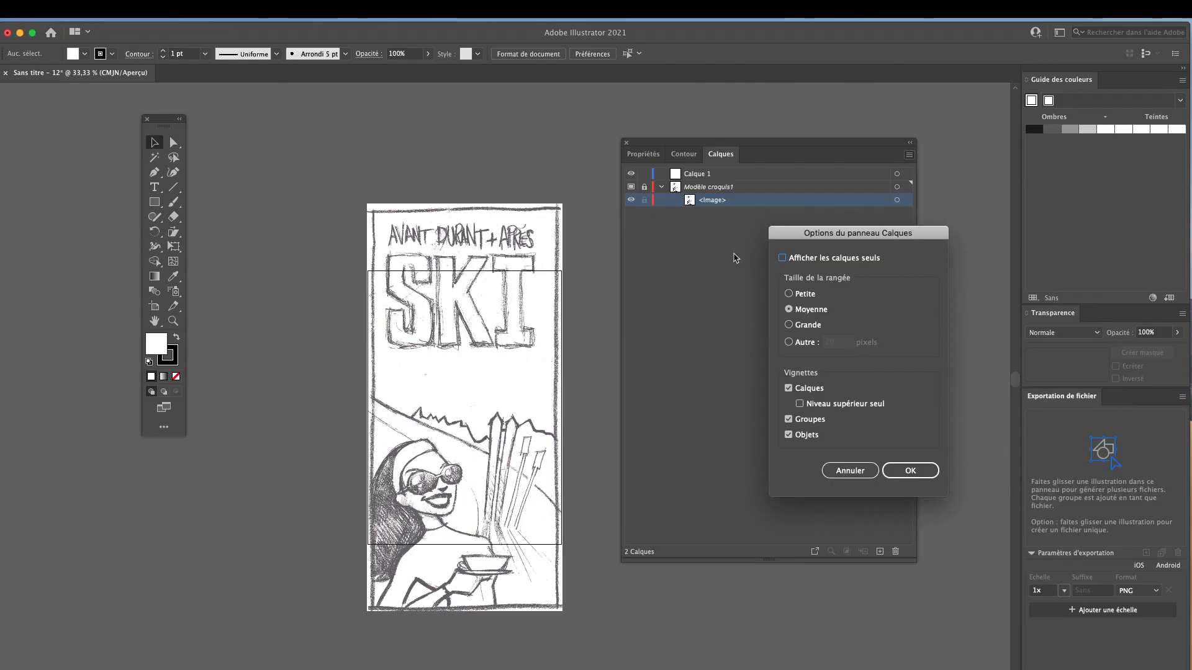
click(791, 326)
click(928, 472)
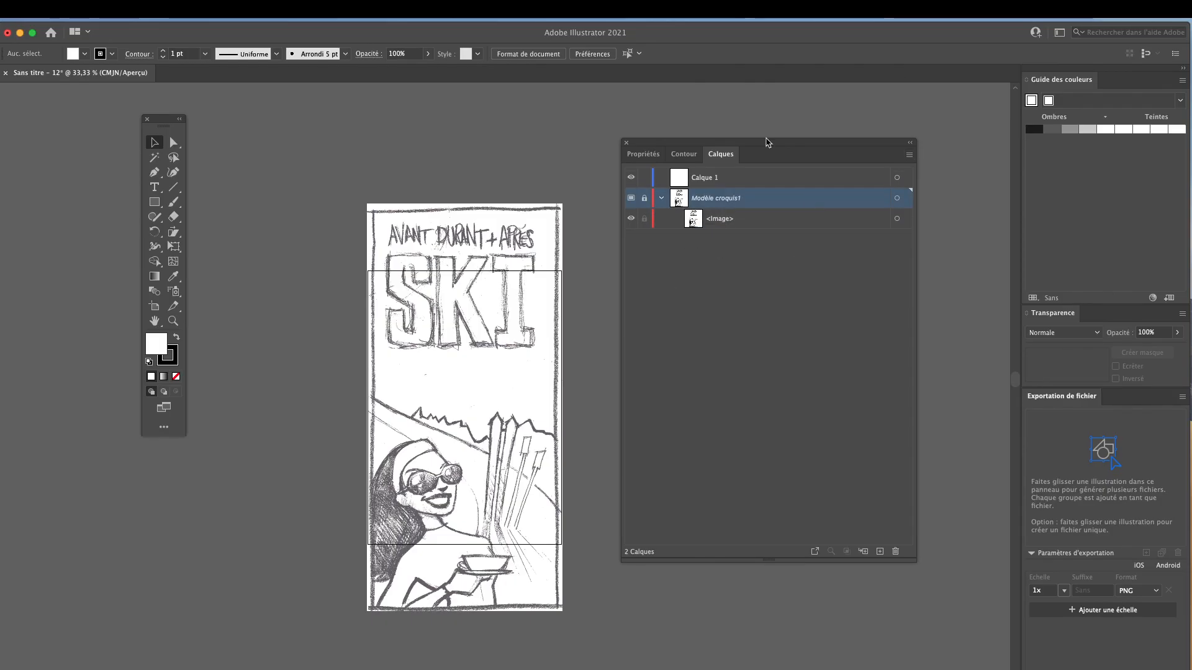
drag(753, 147, 790, 148)
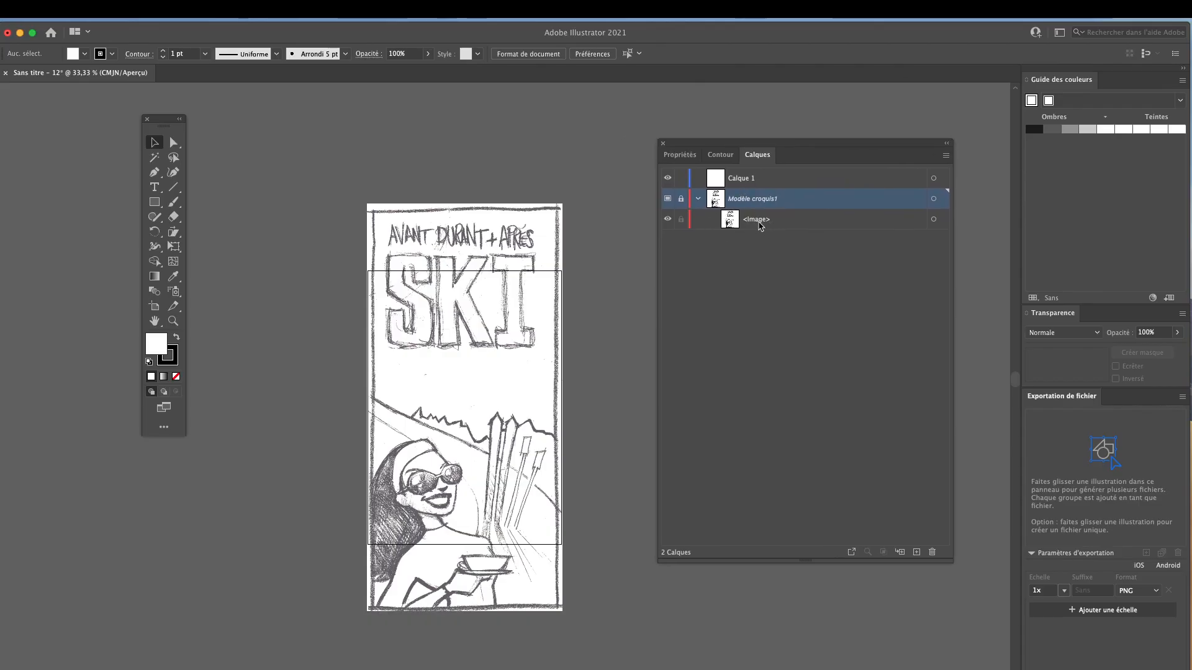
Frame the woman and skis in the sketch more closely and activate the Pen tool
click(760, 224)
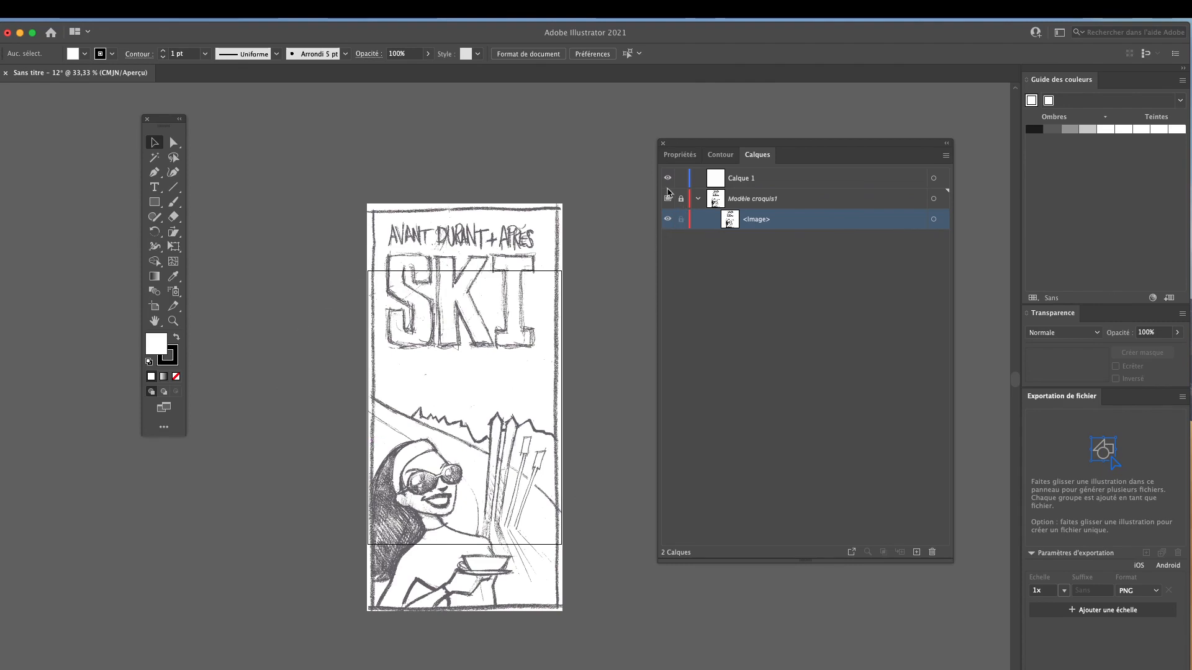
super+click(410, 379)
drag(542, 373, 341, 268)
alt+super+click(381, 317)
drag(458, 328, 296, 255)
super+click(376, 331)
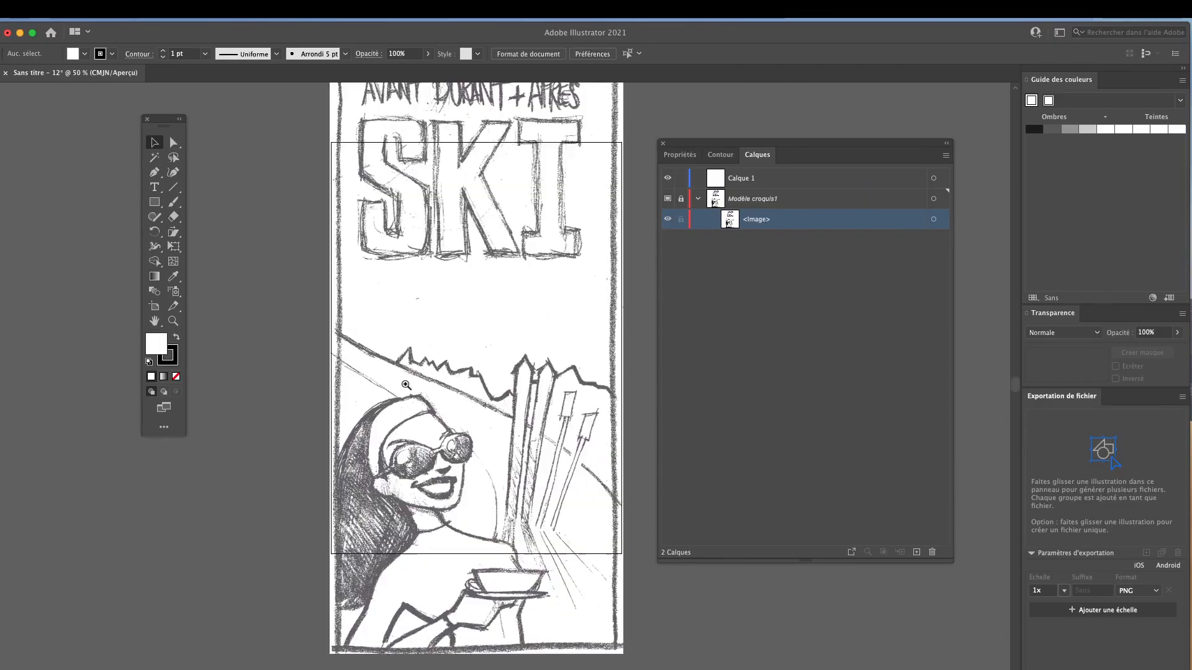
super+click(406, 385)
drag(420, 367, 359, 288)
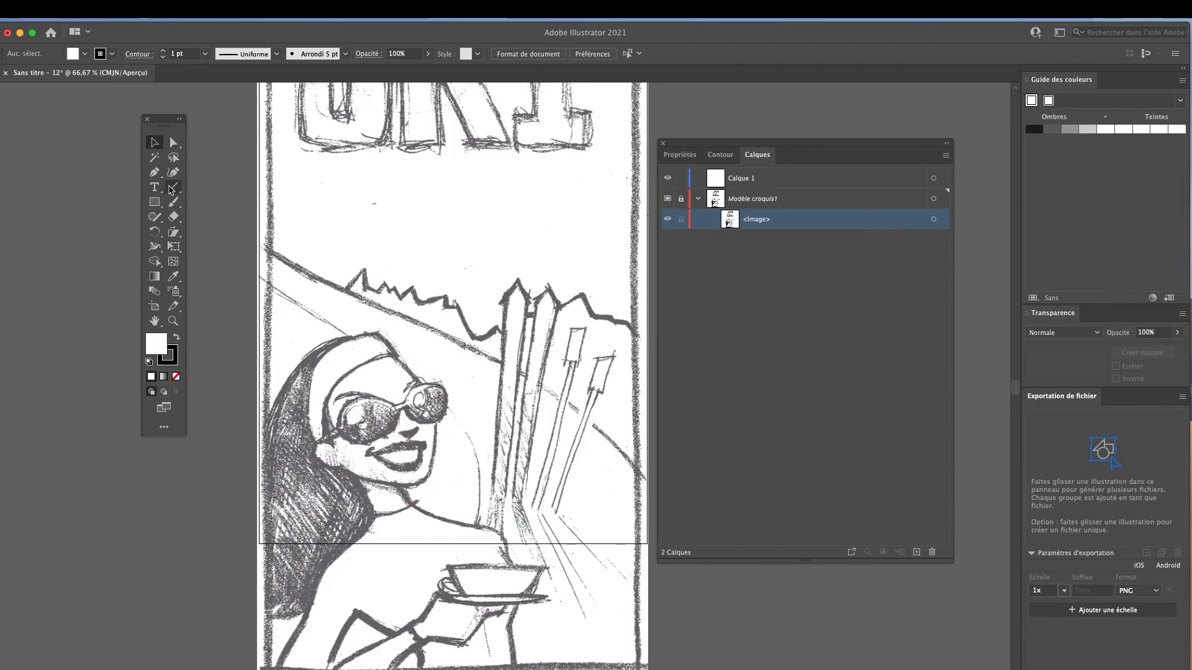
click(155, 173)
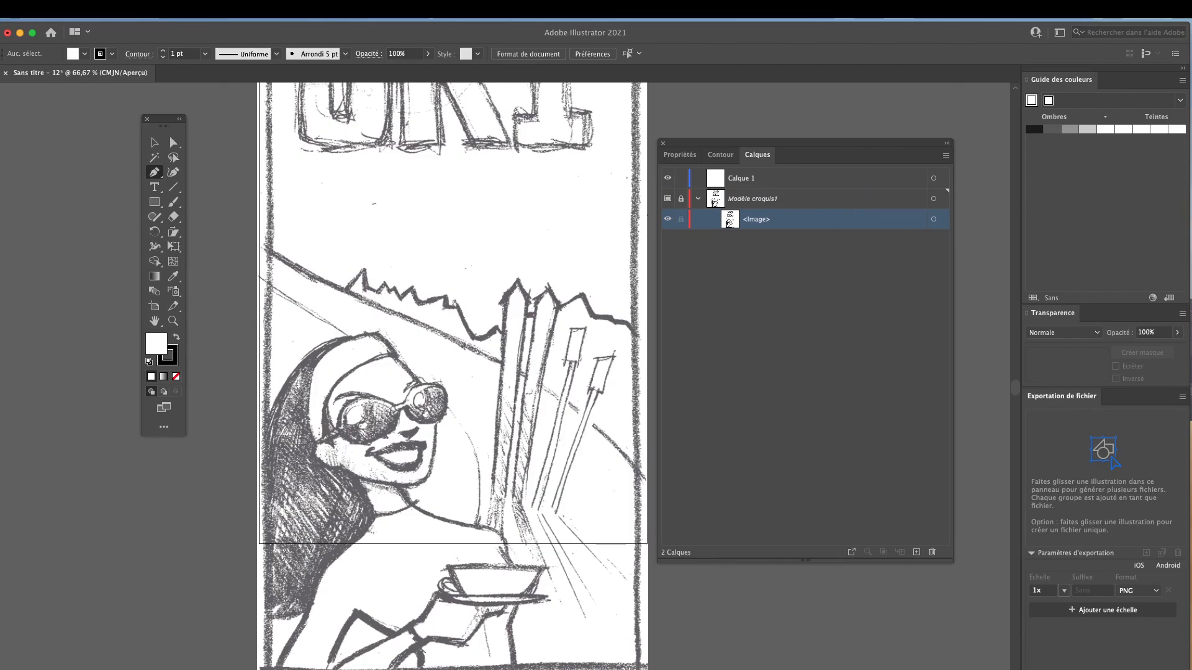
key(Tab)
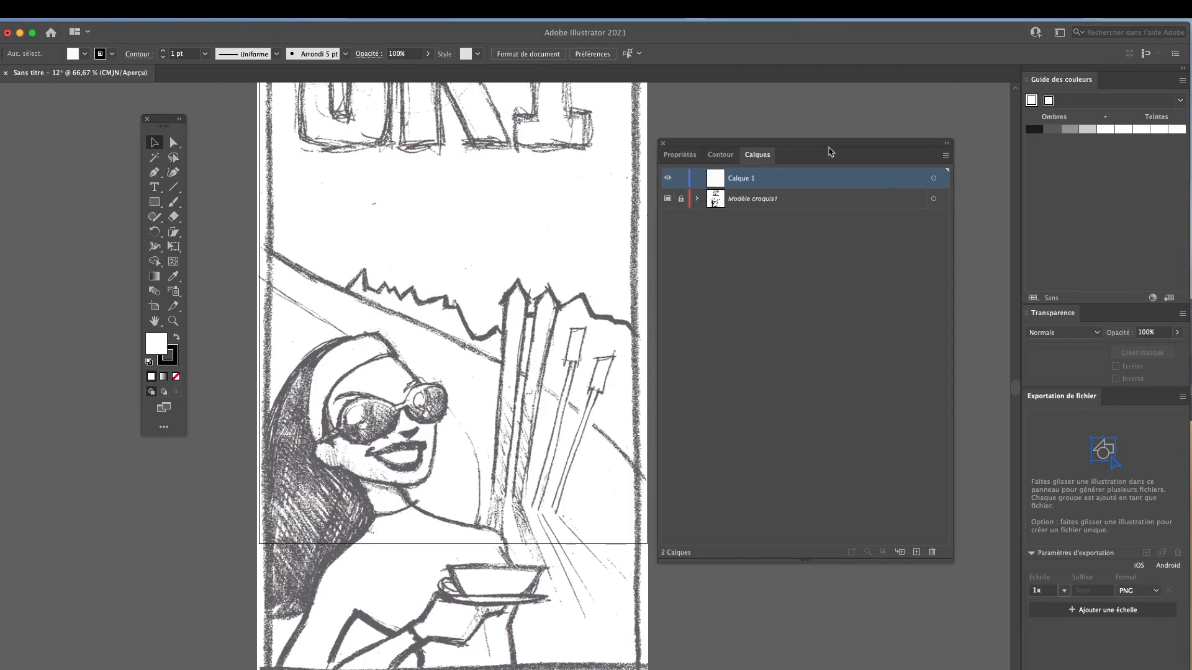
Move the floating layer list (Calques) a little further away from the artboard
drag(831, 151, 868, 151)
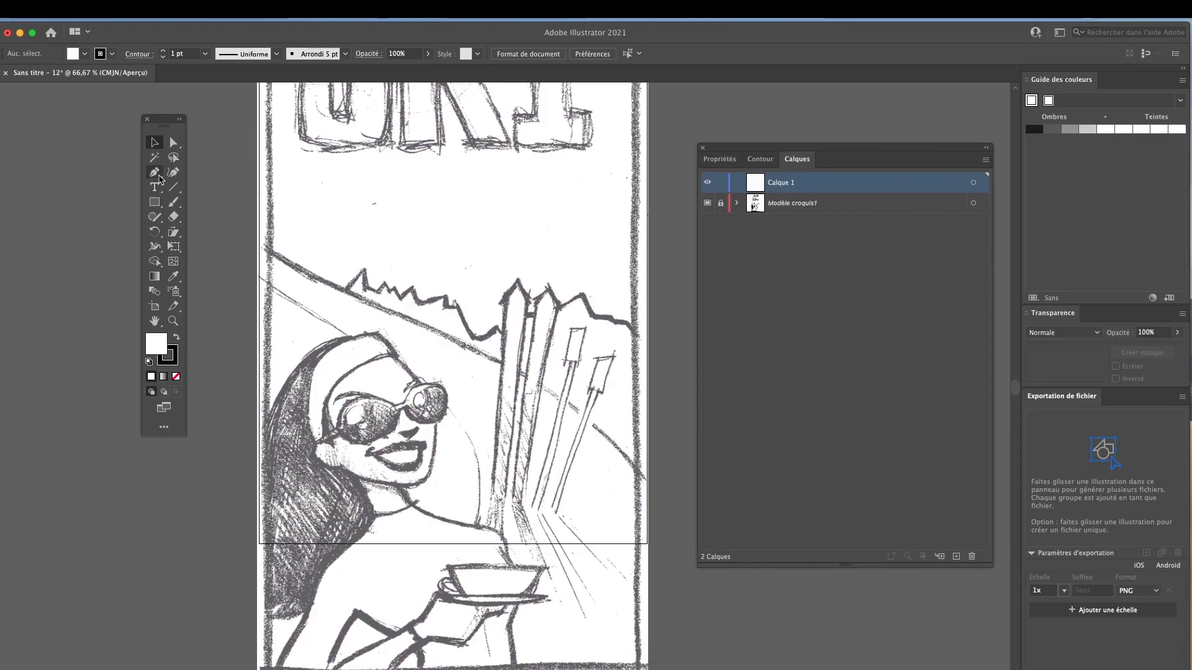
drag(332, 299, 339, 297)
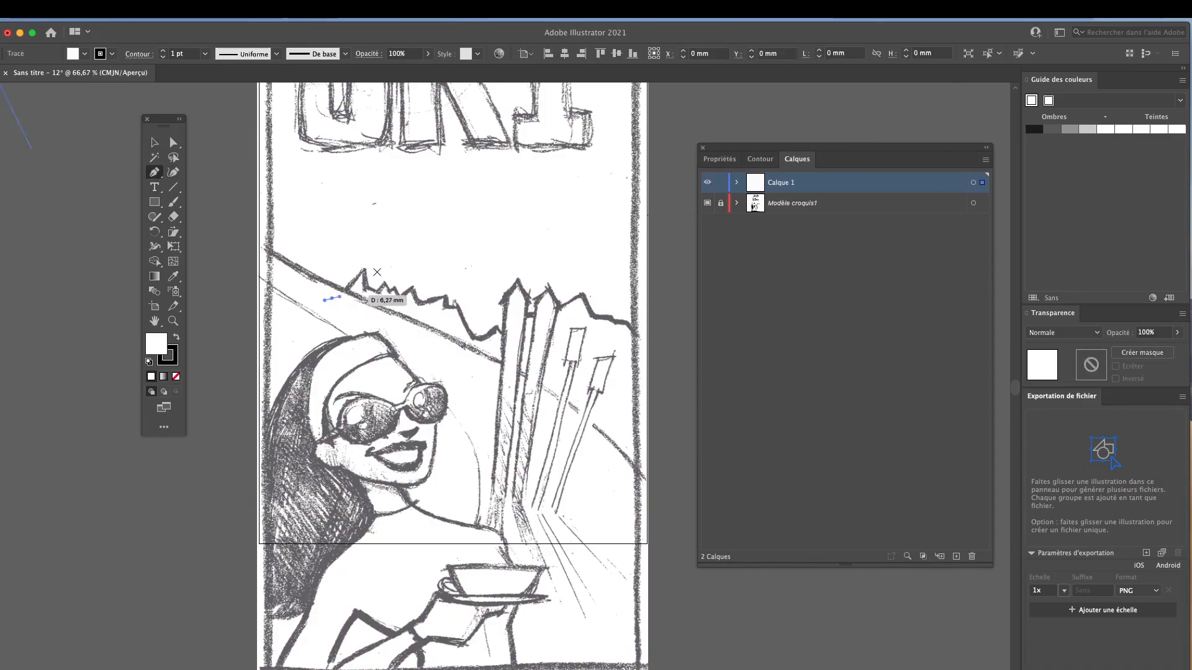
click(365, 269)
click(365, 290)
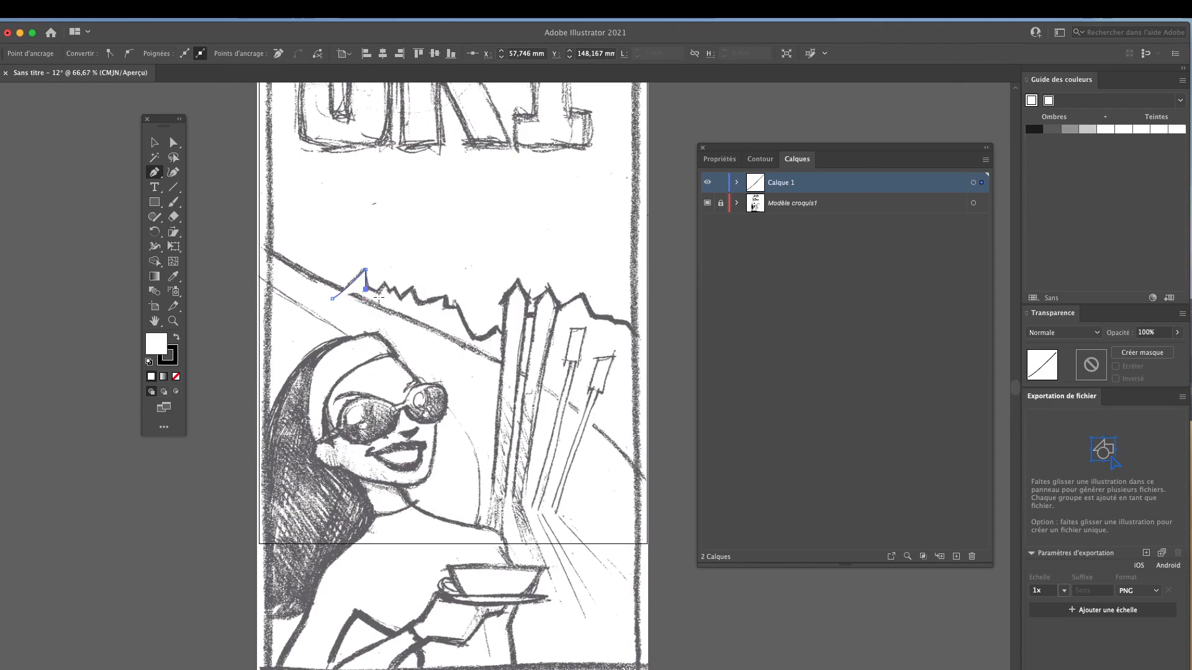
click(383, 285)
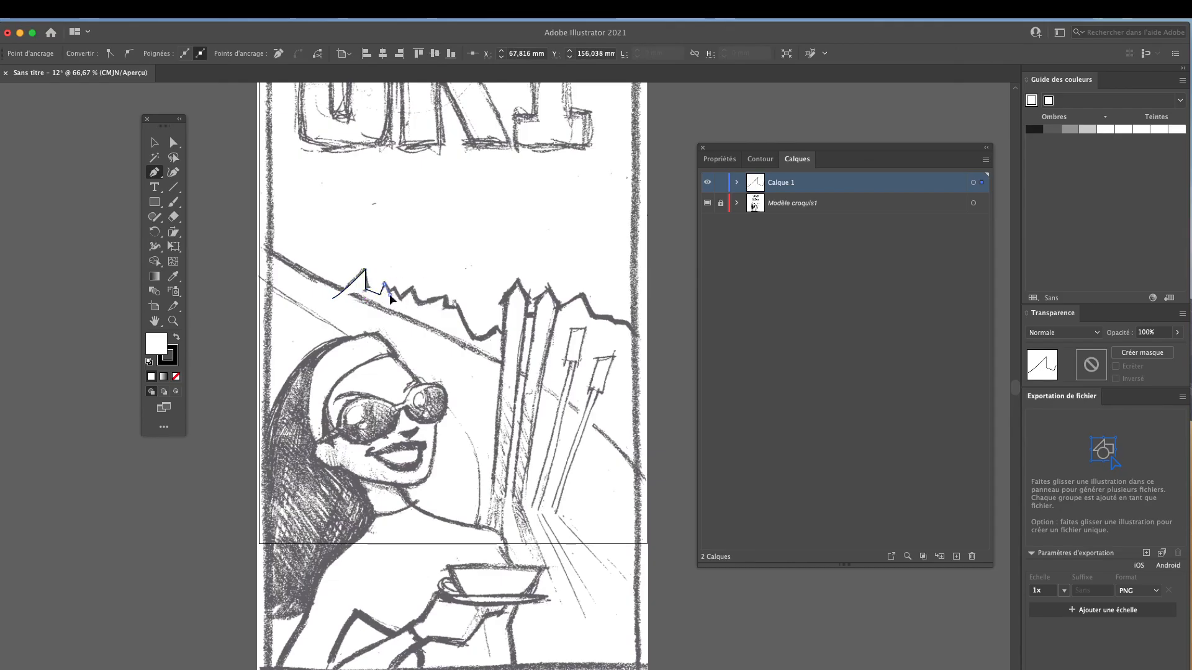
click(389, 293)
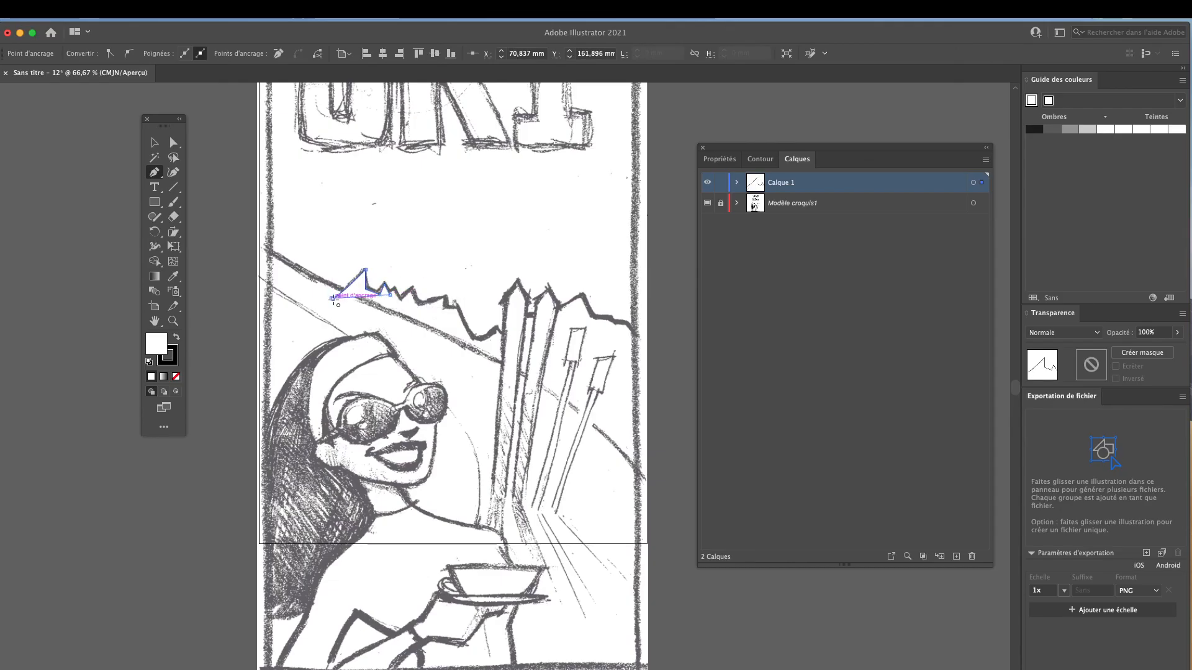
key(super+z)
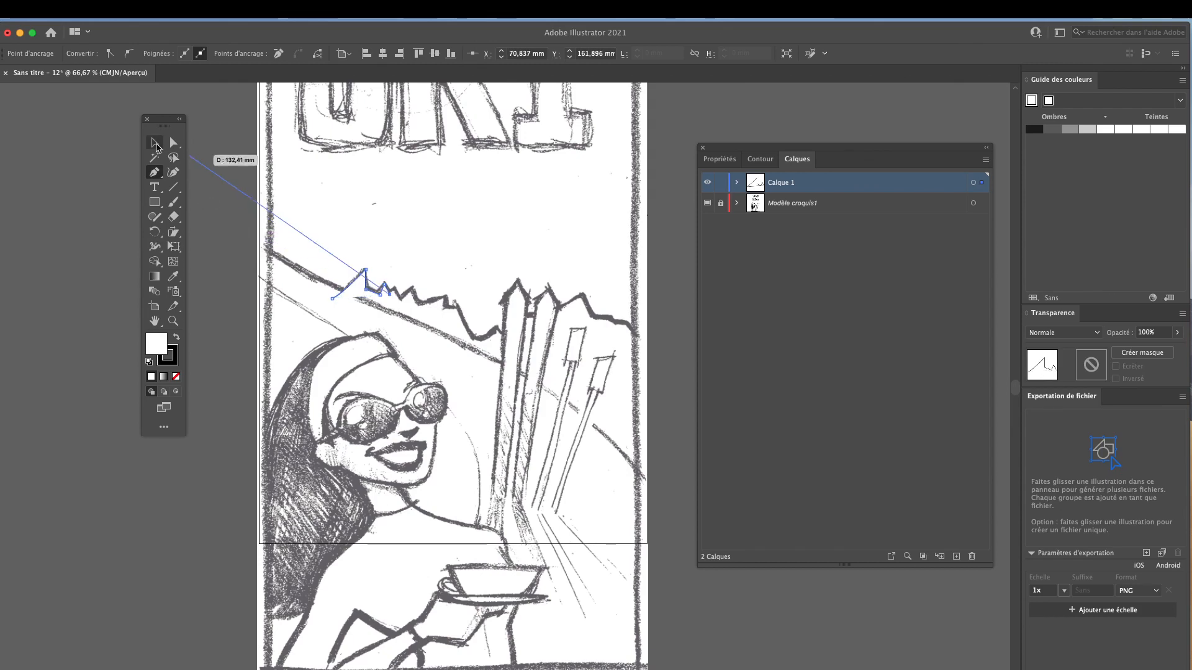
key(super+z)
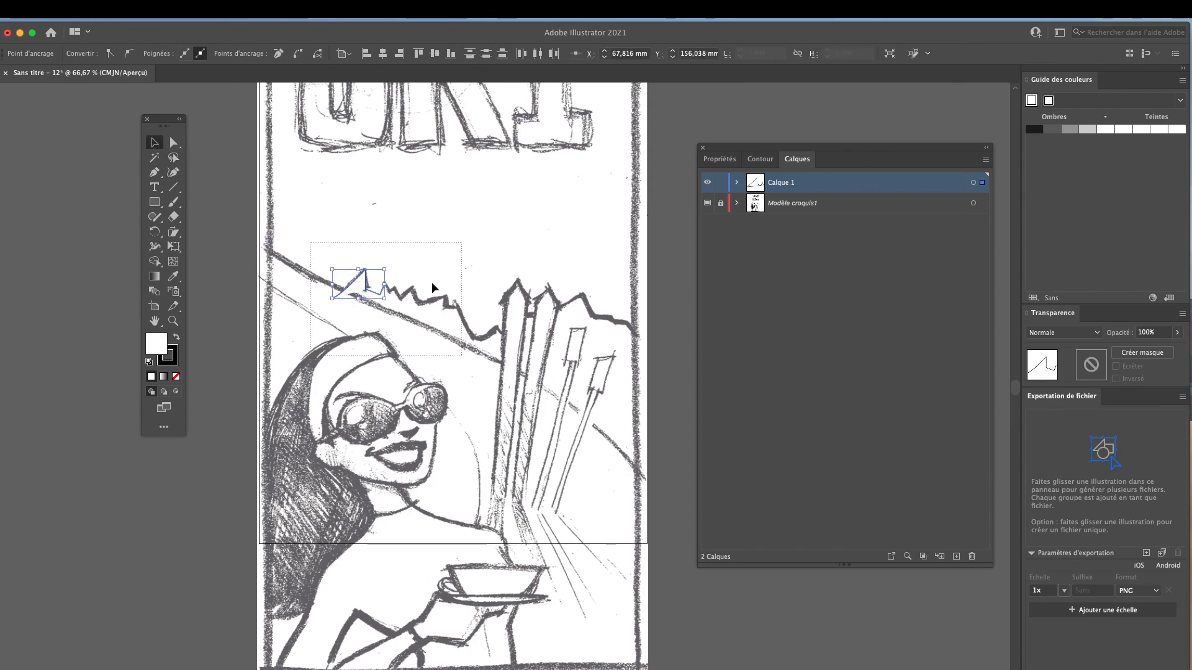
click(431, 282)
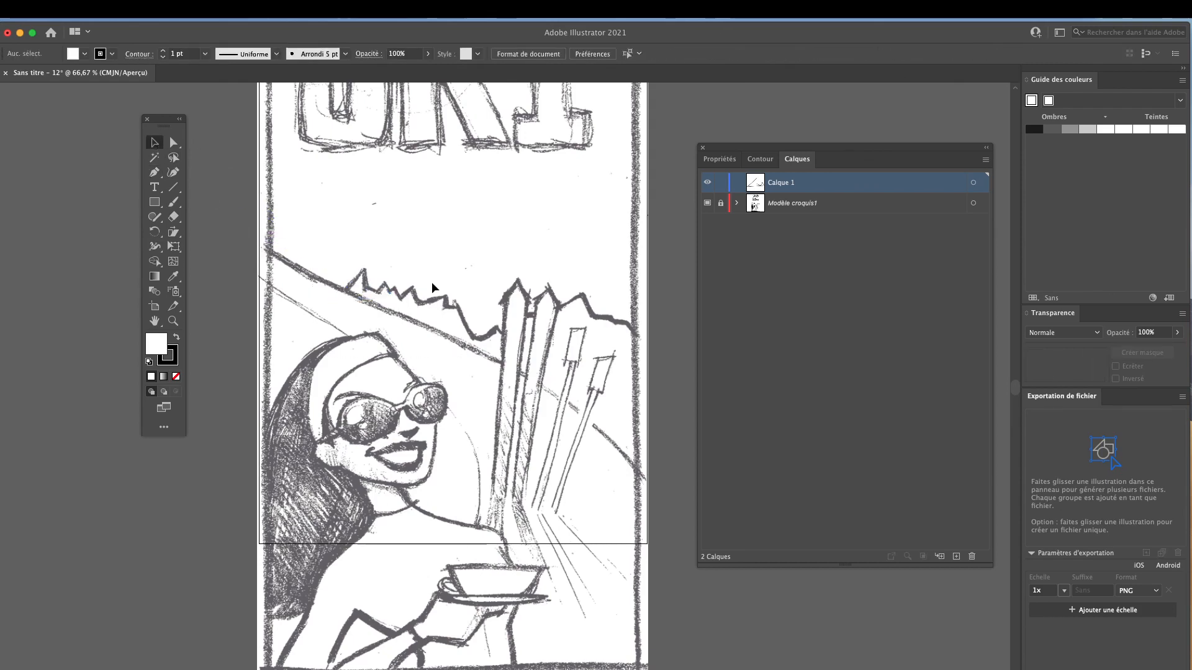
Set the fill colour to bright pink F90083
double_click(157, 344)
click(566, 303)
click(591, 278)
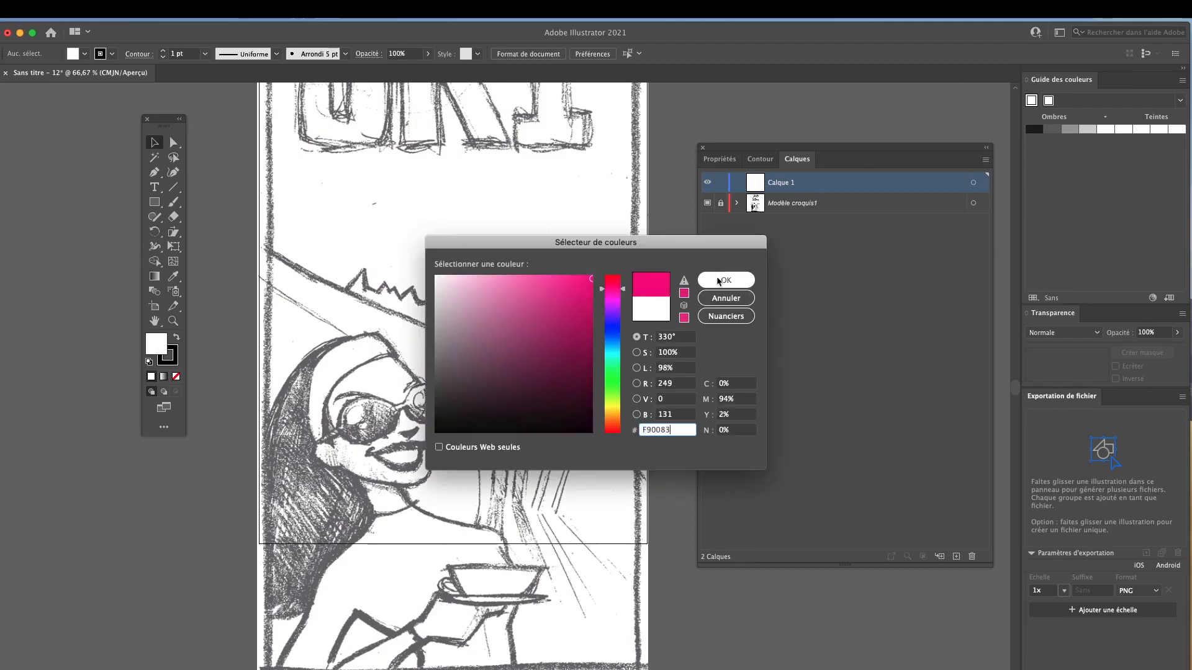
click(724, 280)
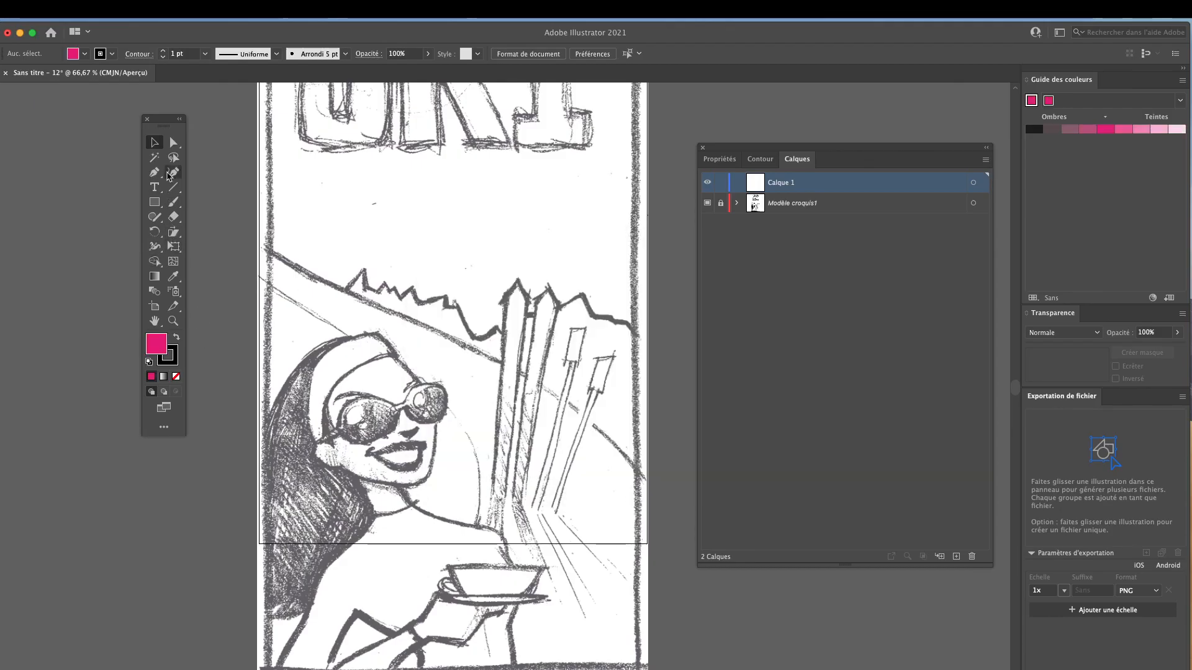
Start a Pen path at the foot of the ridge's tallest left peak and trace the small peaks with straight segments
click(155, 173)
click(340, 299)
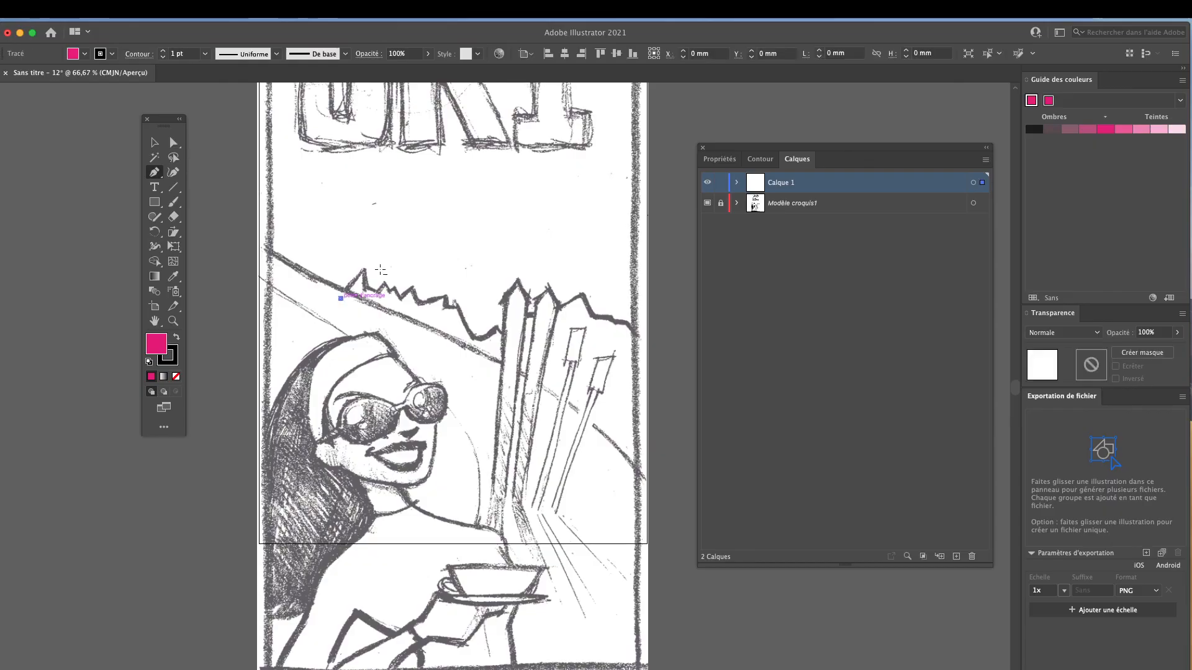
click(363, 270)
click(368, 290)
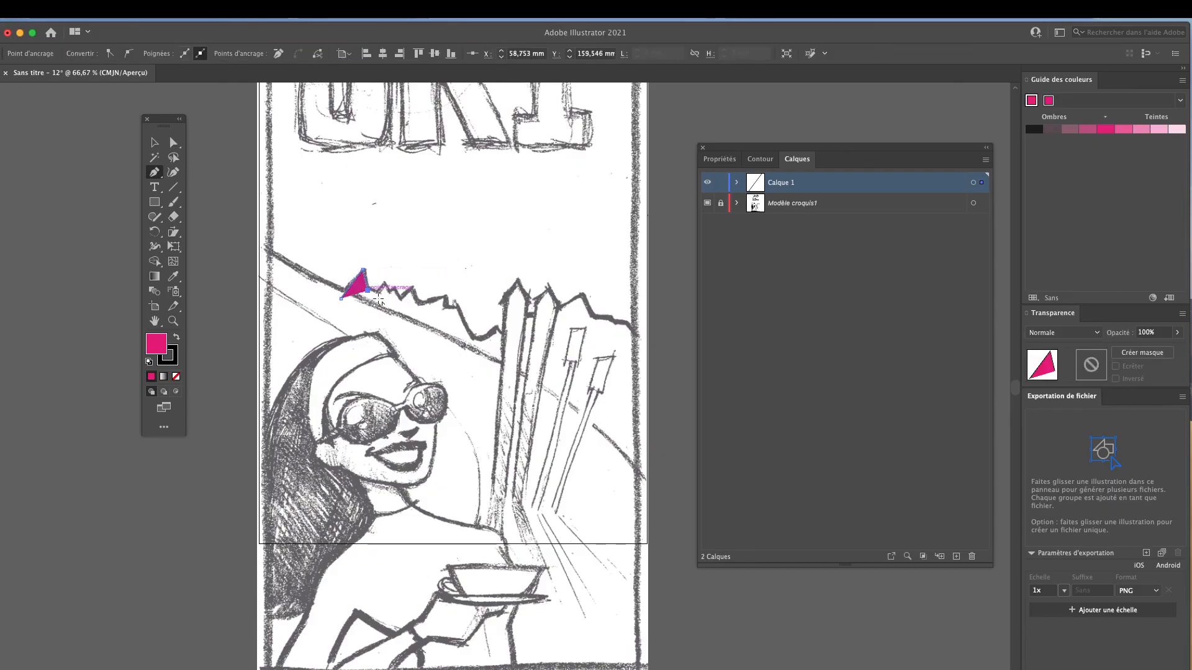
click(379, 298)
click(385, 285)
click(390, 291)
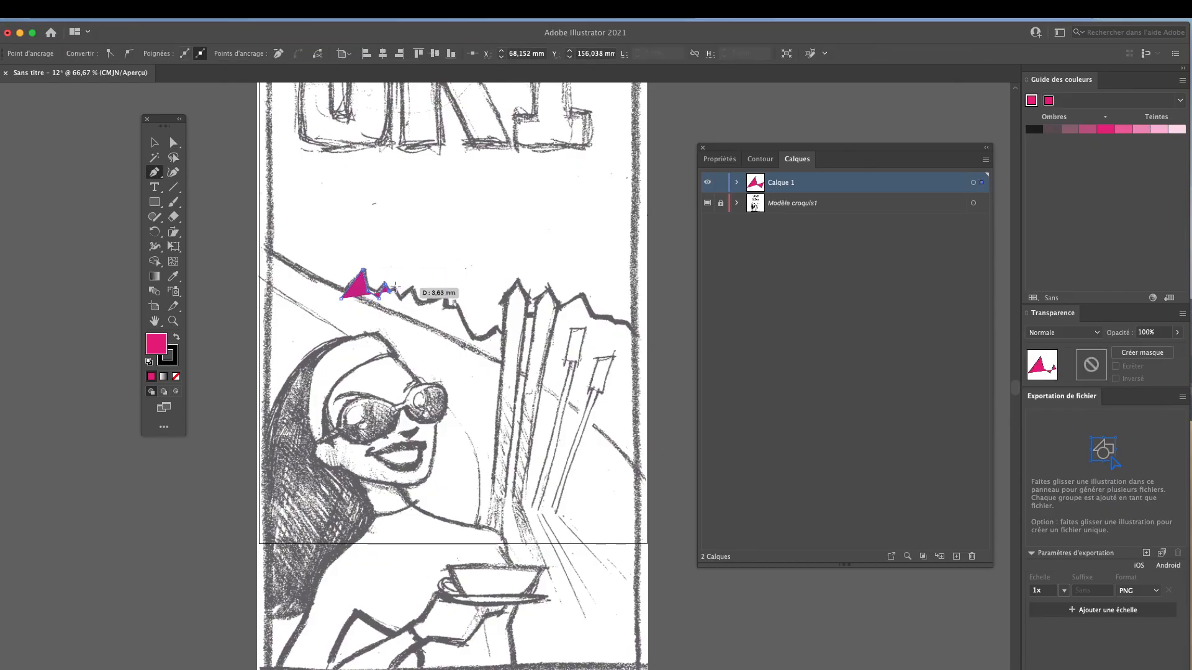
click(396, 288)
click(396, 300)
click(411, 288)
click(418, 302)
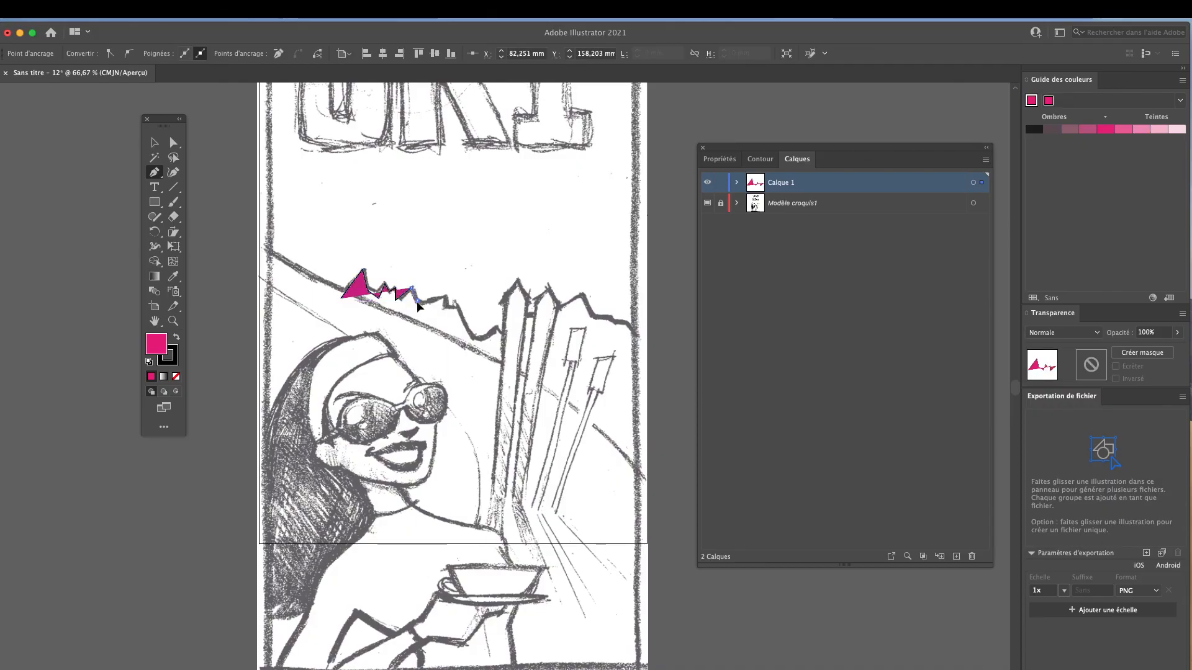
Continue the pink ridge outline down to the skis and extend it beneath the ridge with corners beside the skis and over the woman's hair
click(444, 296)
click(447, 307)
click(455, 304)
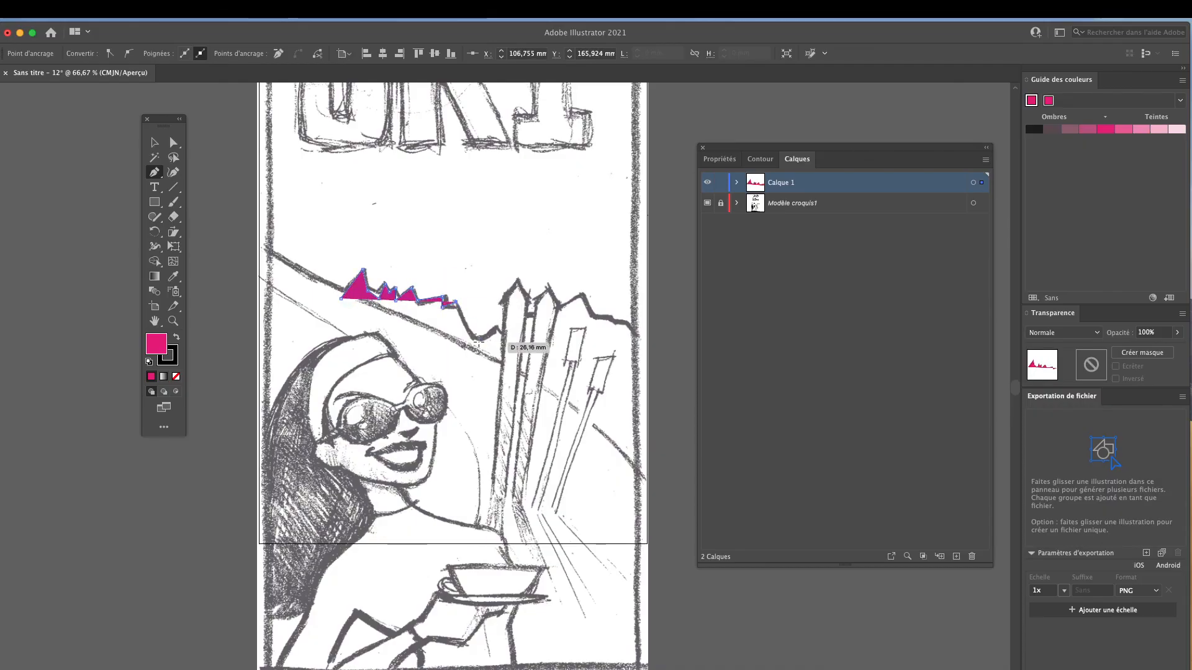
click(466, 322)
click(475, 341)
click(496, 328)
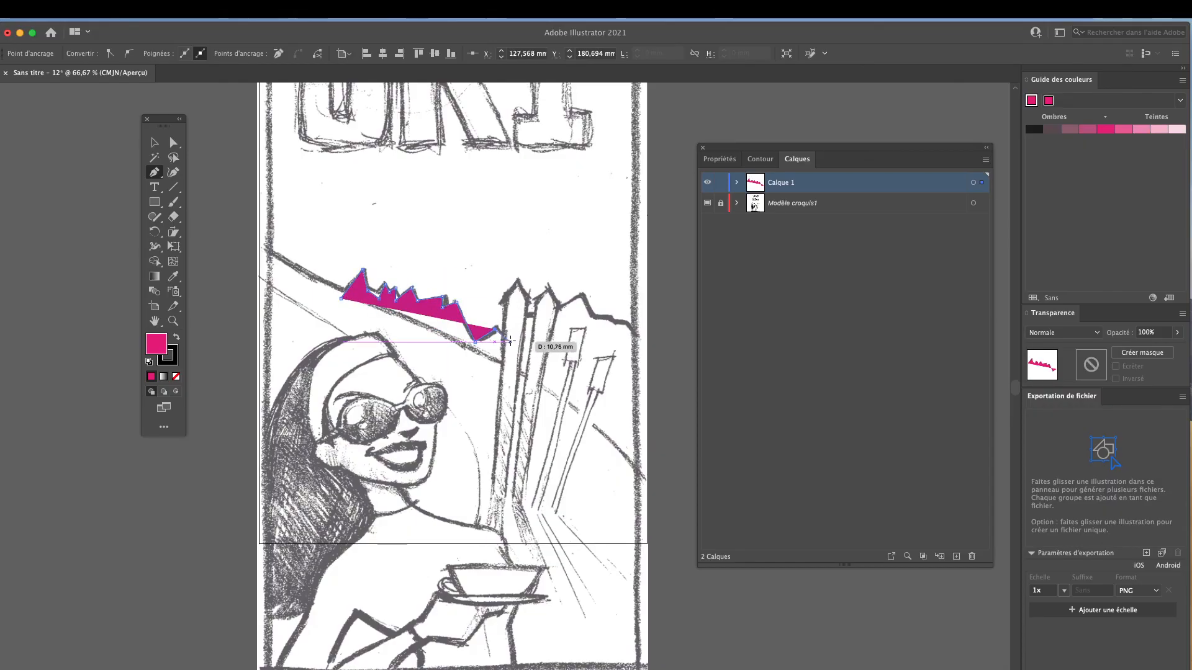
click(511, 341)
click(506, 390)
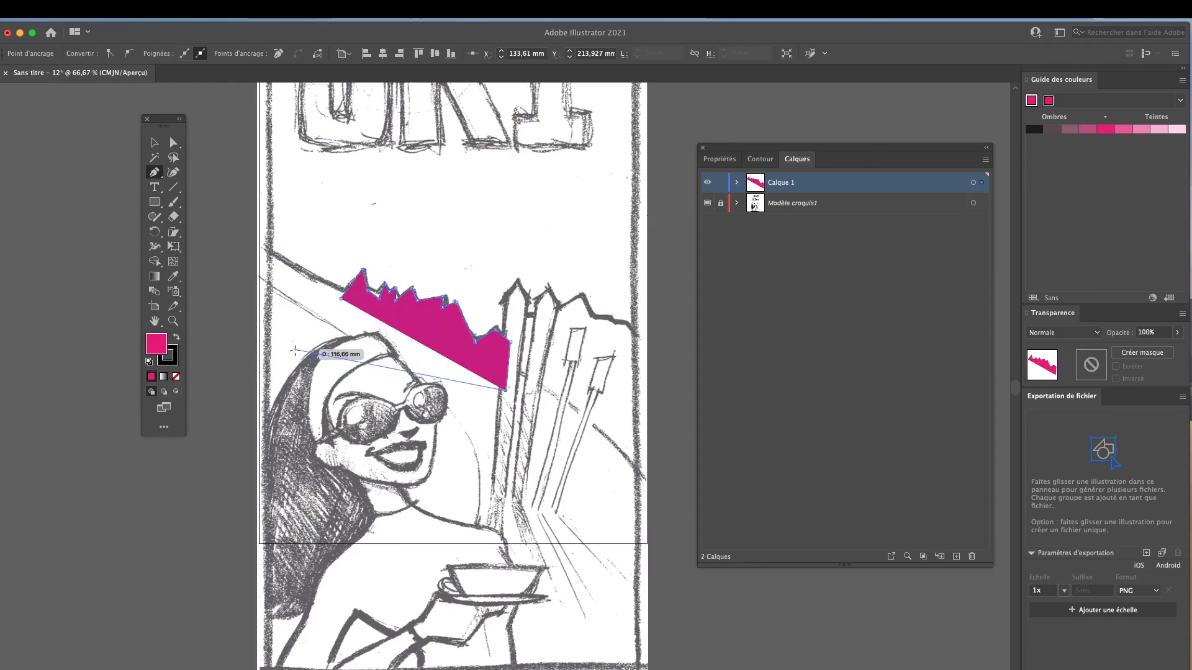
click(294, 352)
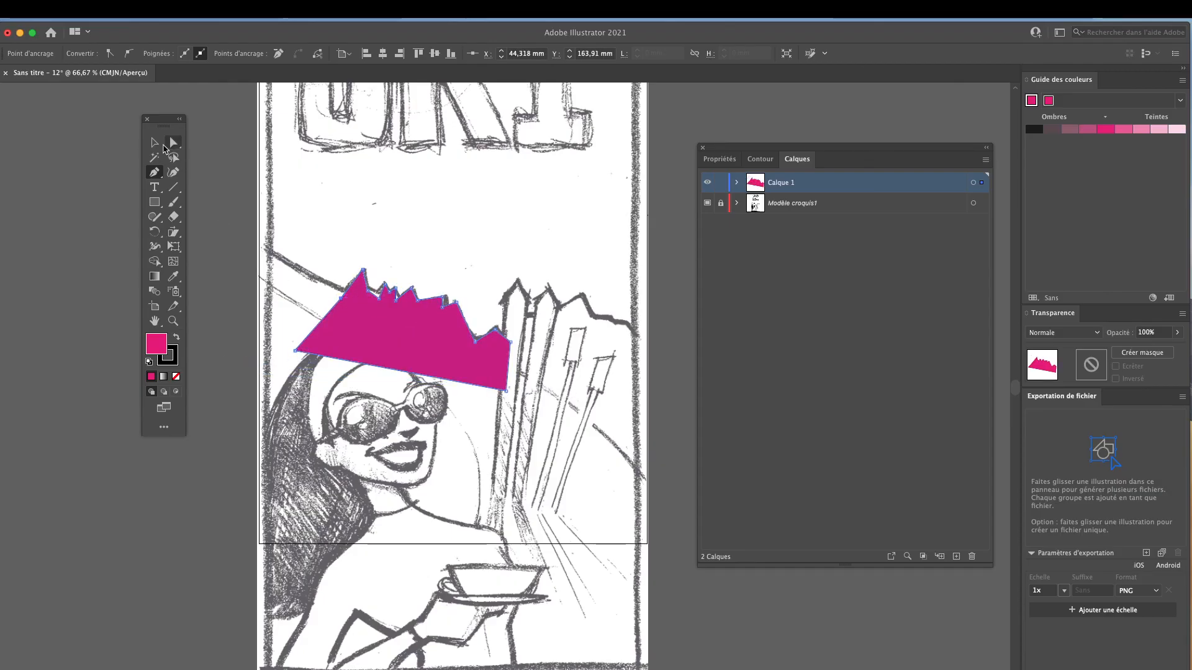
Move the pink mountain shape slightly off the sketched ridge, to about X 79 mm and Y 178 mm
click(156, 143)
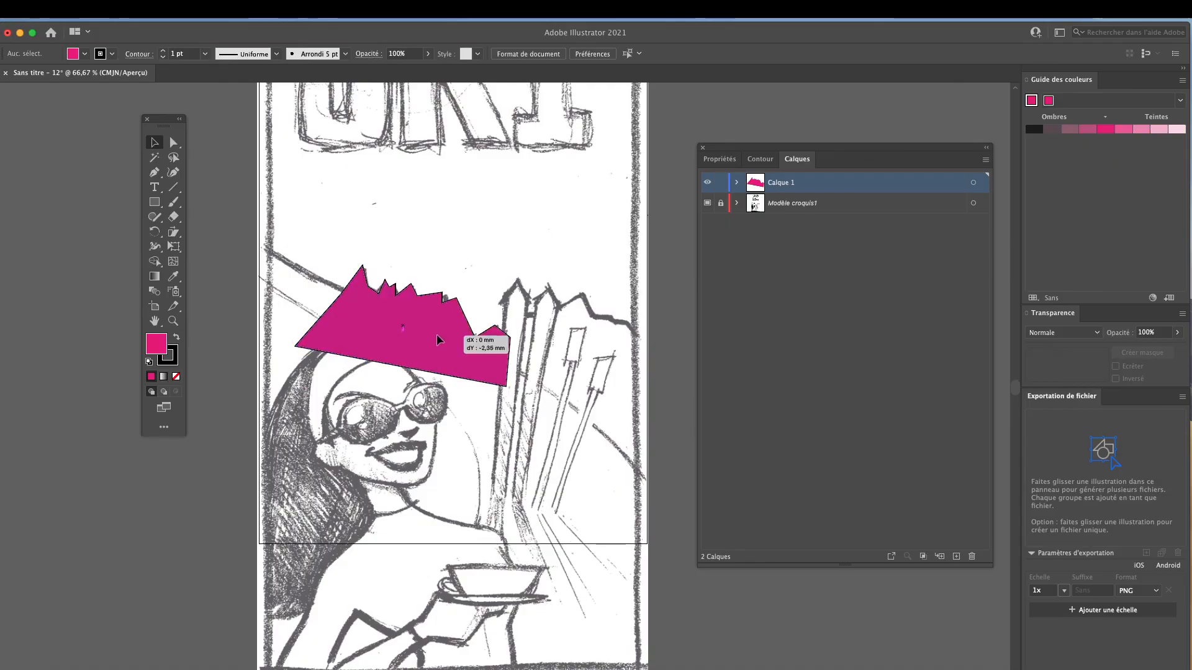
drag(437, 334, 434, 329)
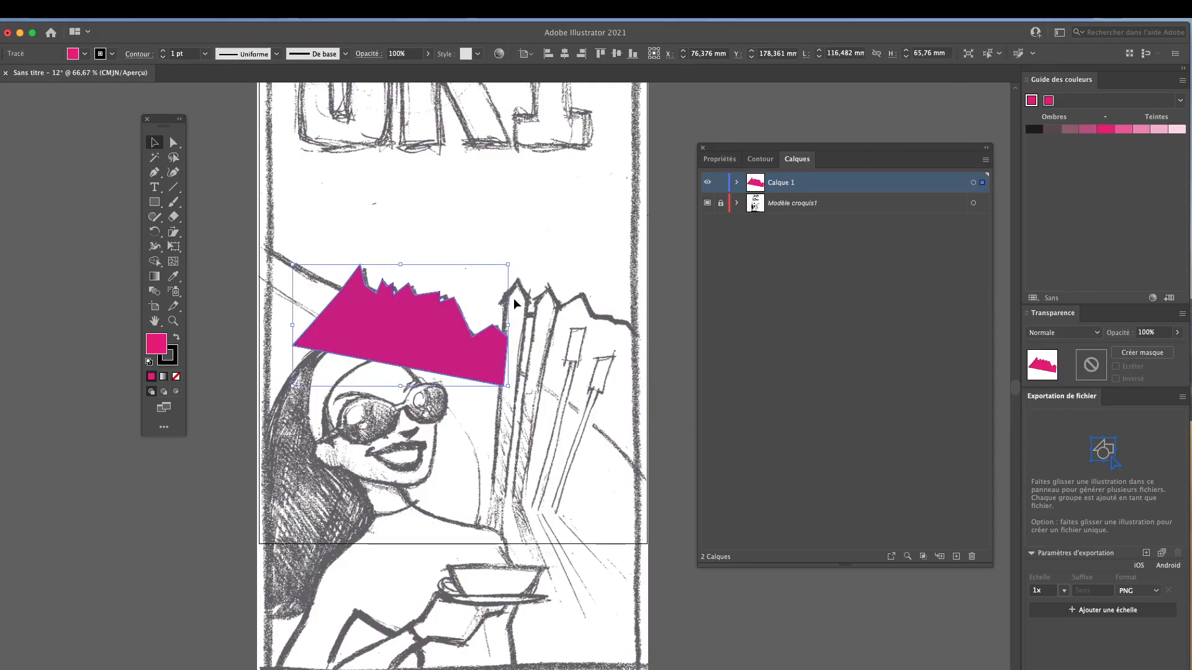
drag(464, 356, 470, 351)
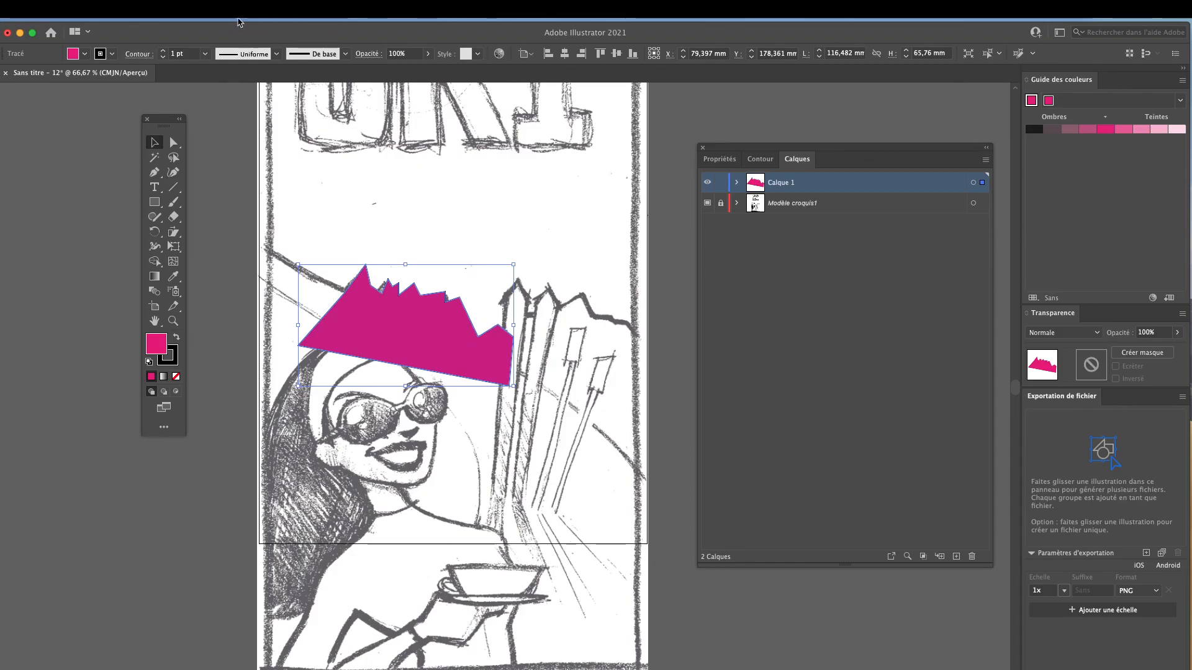
Switch the artwork display to outline mode (Tracés) and leave the mountain path deselected
mouse_move(241, 21)
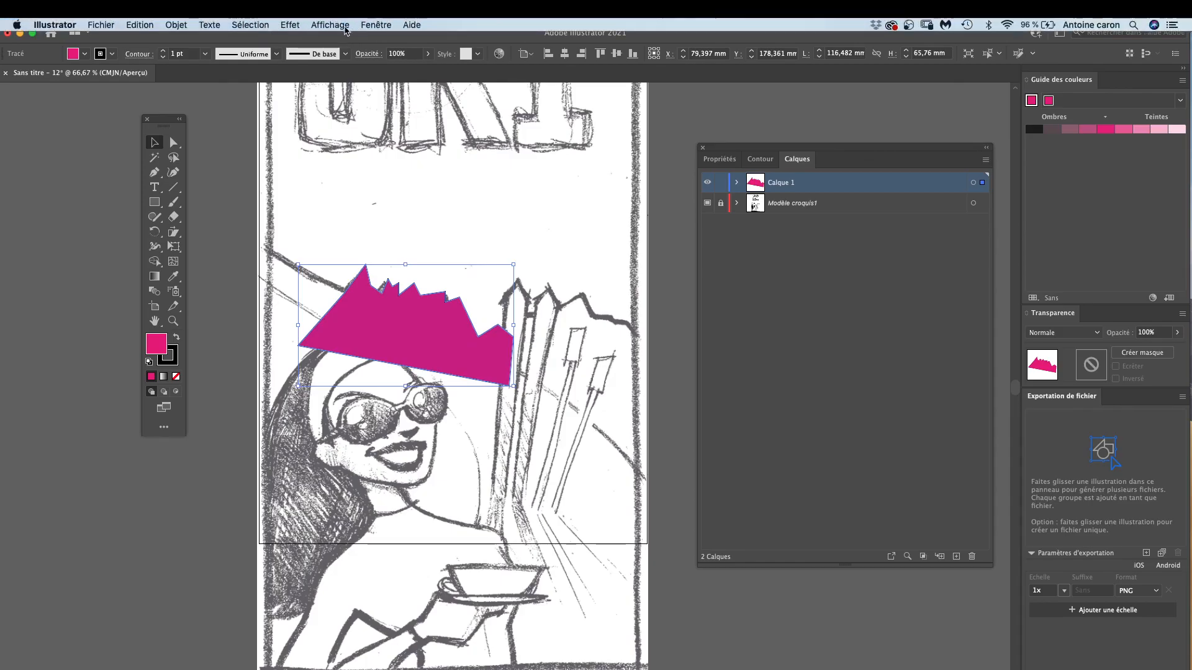
click(330, 24)
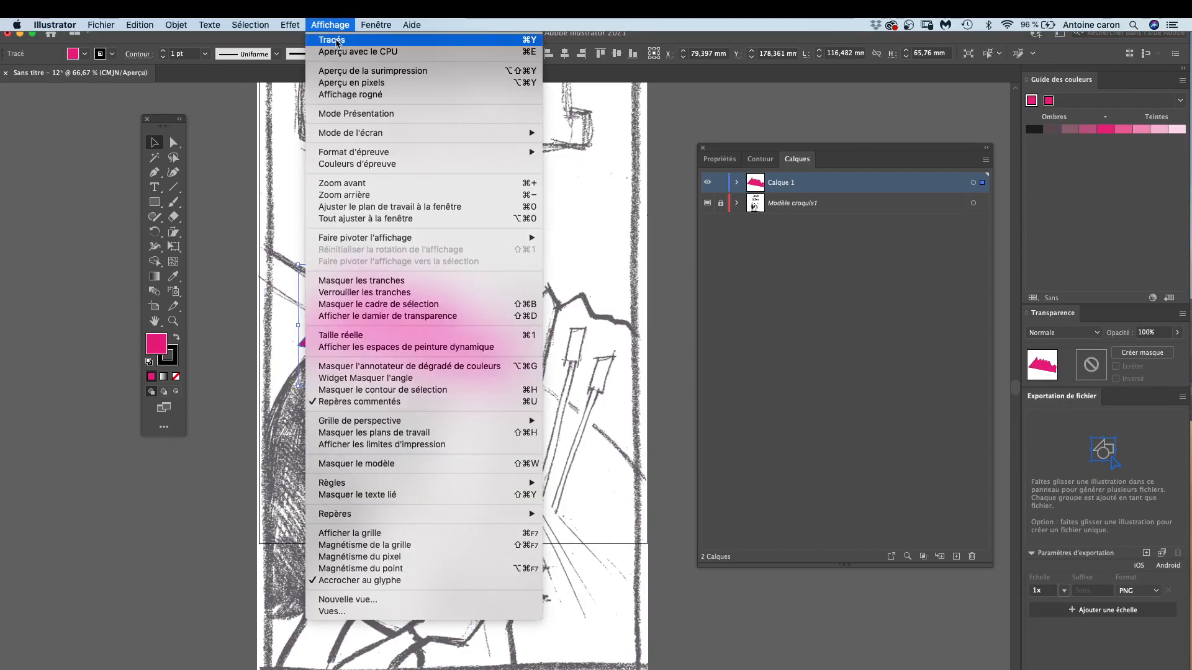
click(332, 40)
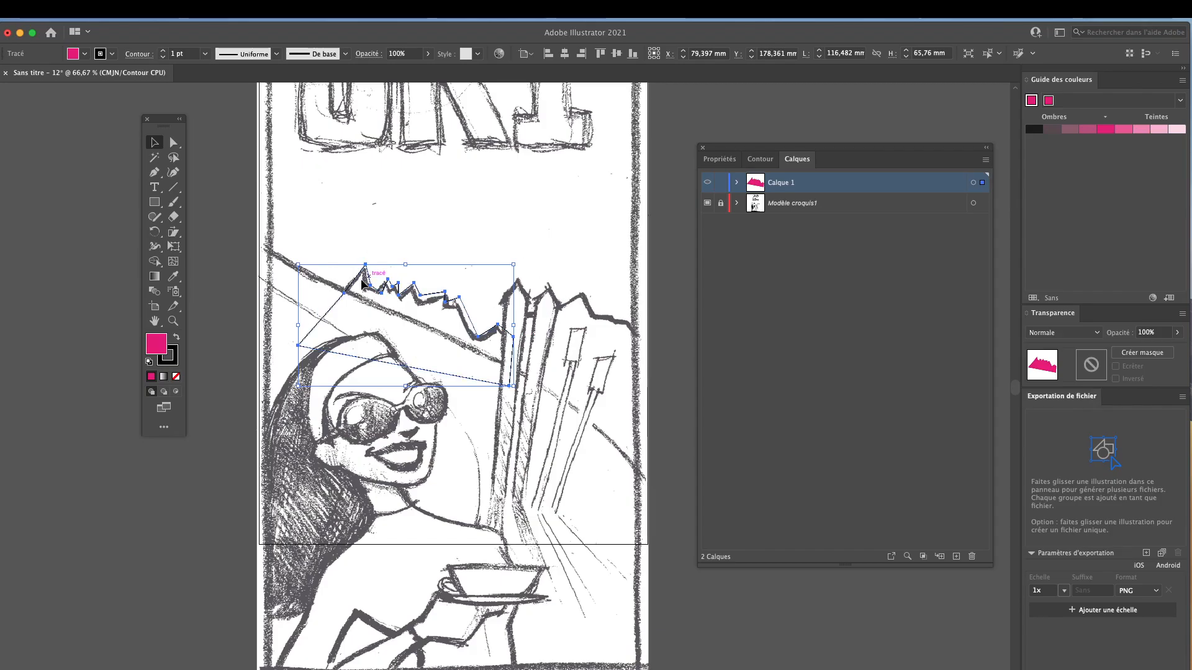
click(592, 228)
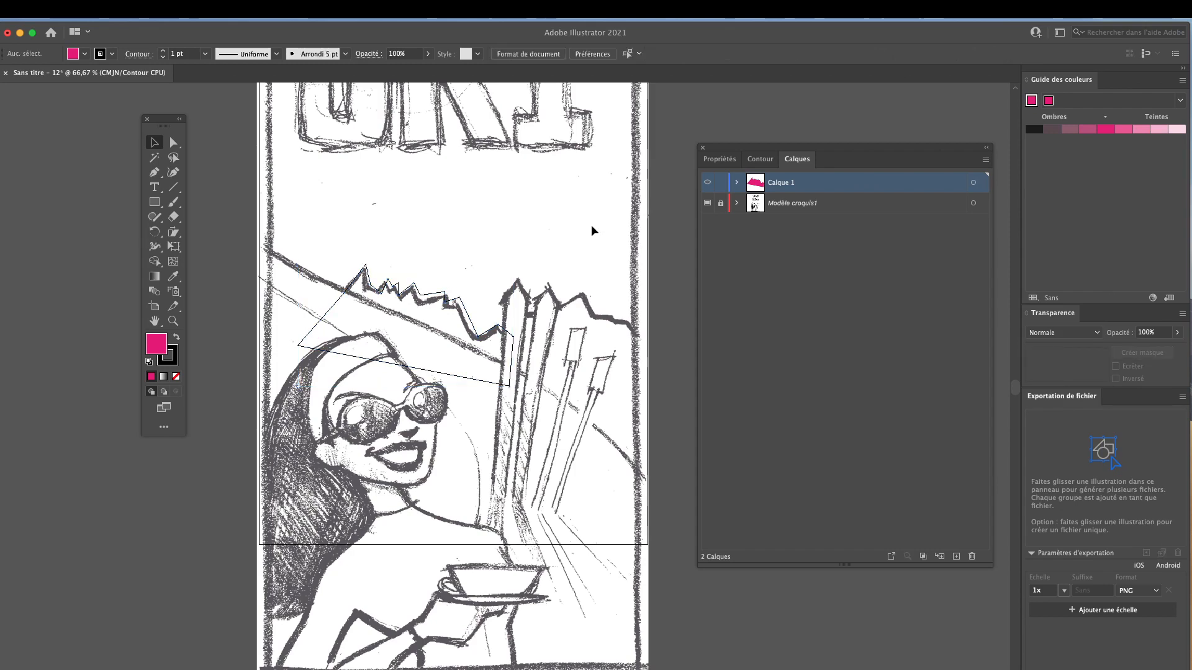
click(309, 349)
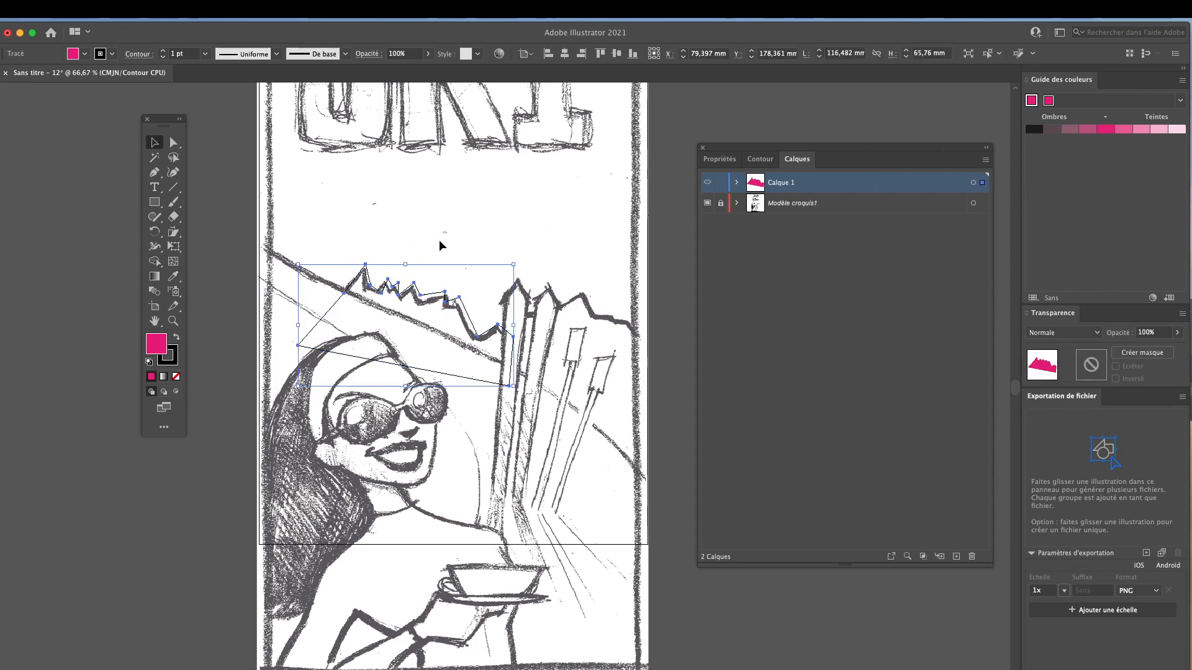
click(439, 242)
Trace the second mountain ridge with the Pen tool, from beside the skis across behind them to the poster's right border
click(155, 172)
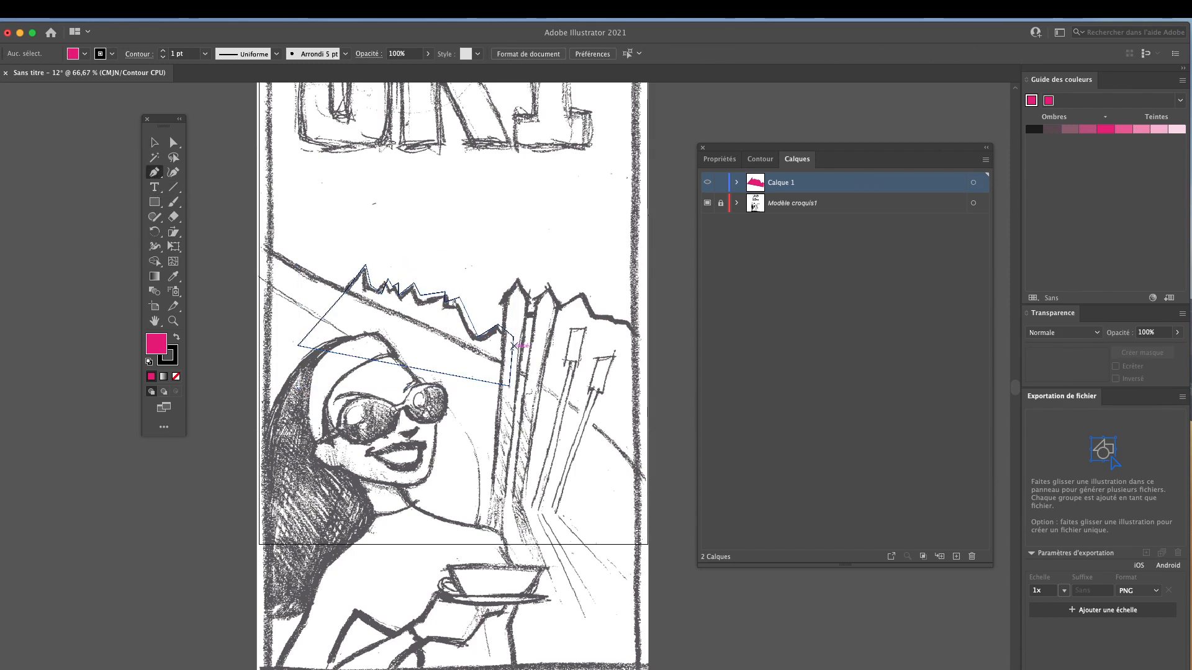
click(495, 348)
click(527, 311)
click(540, 318)
click(559, 306)
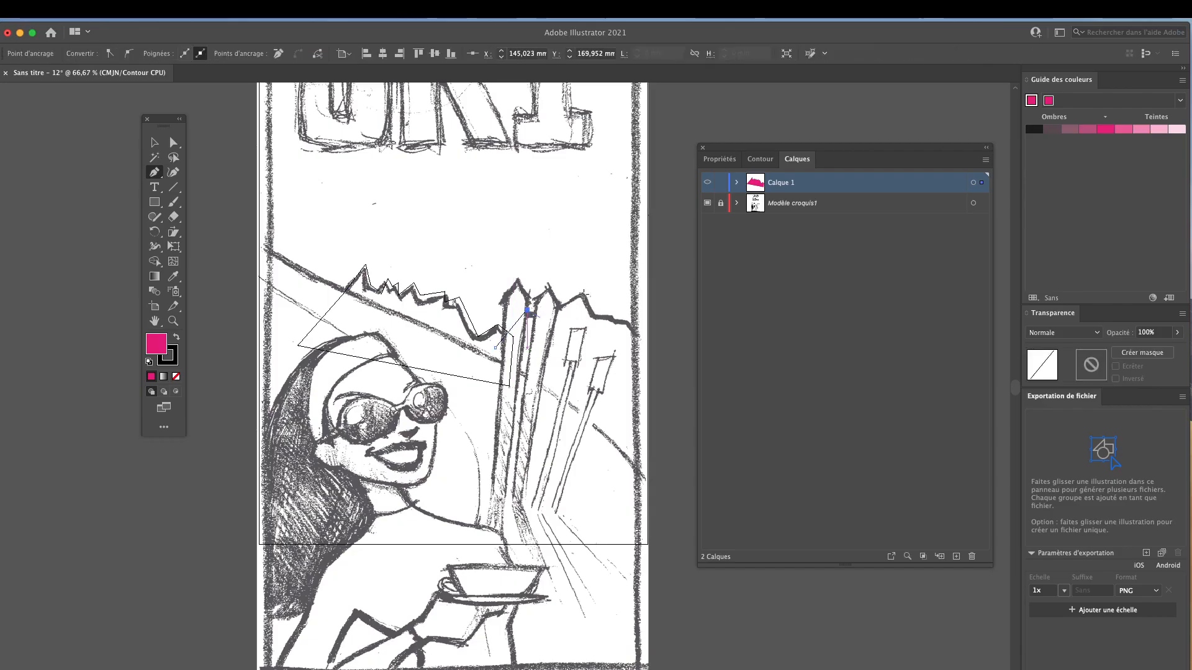
click(582, 294)
click(615, 327)
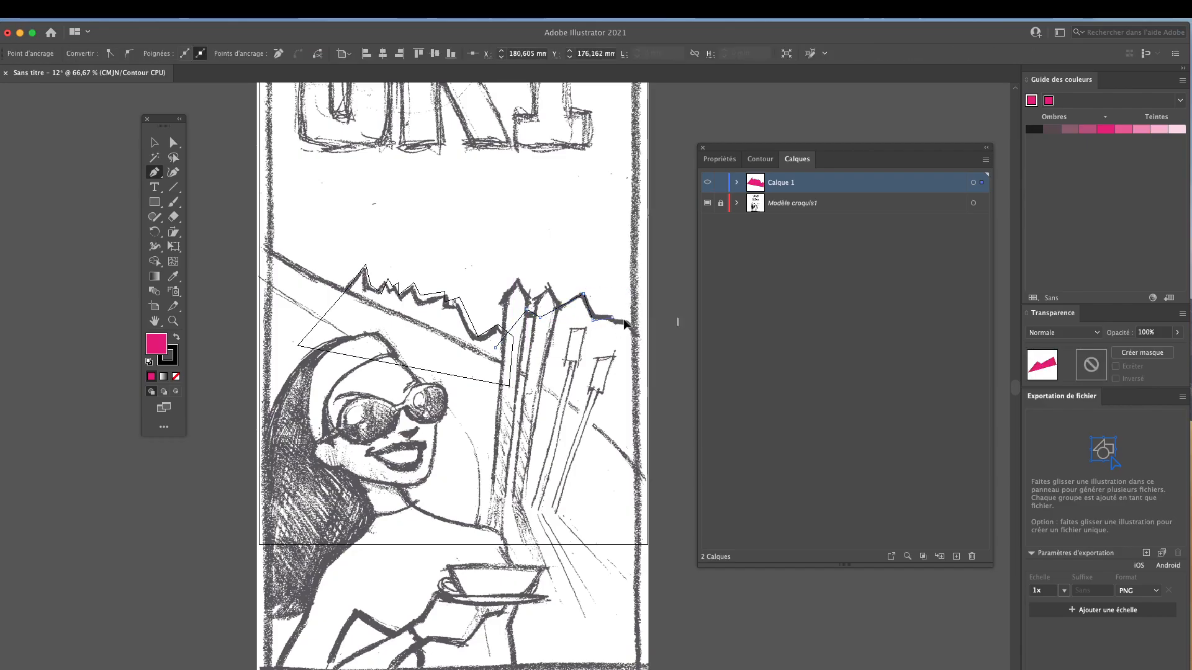
click(631, 323)
drag(641, 339, 511, 426)
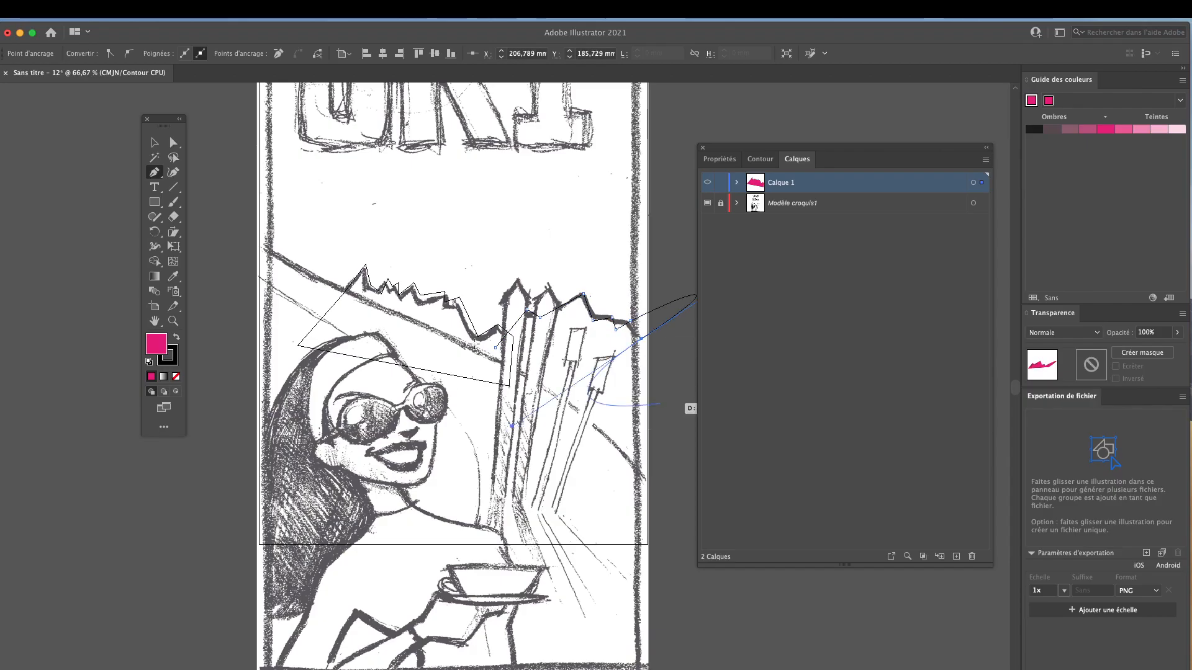
click(659, 404)
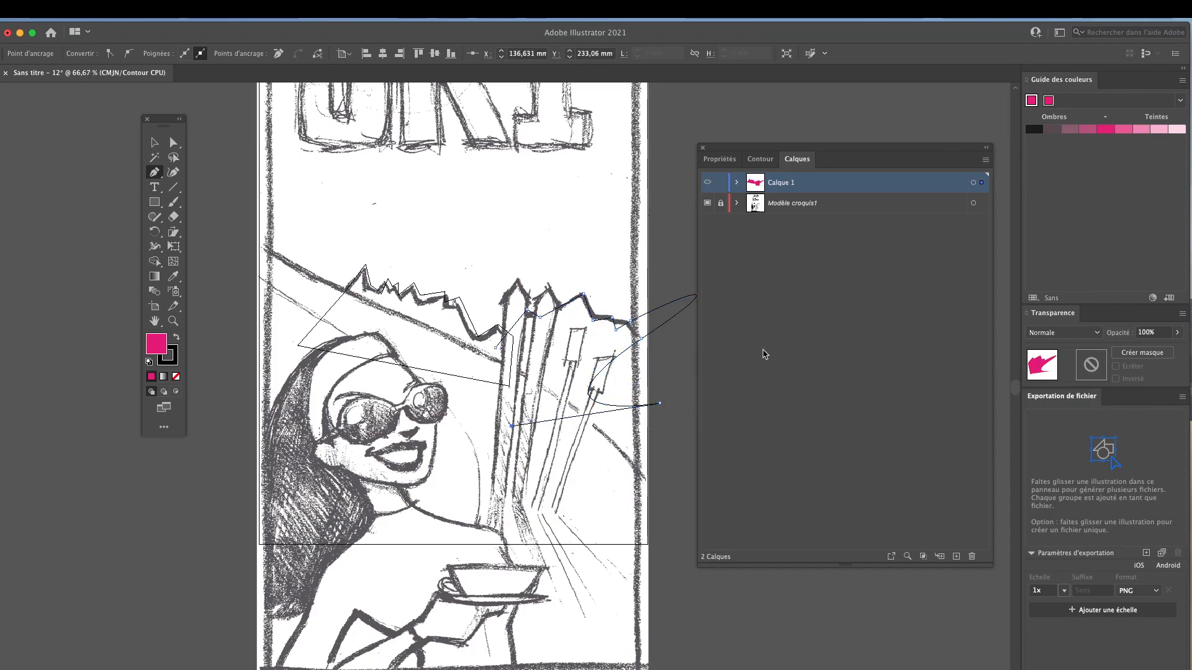
drag(660, 403, 693, 400)
key(super+z)
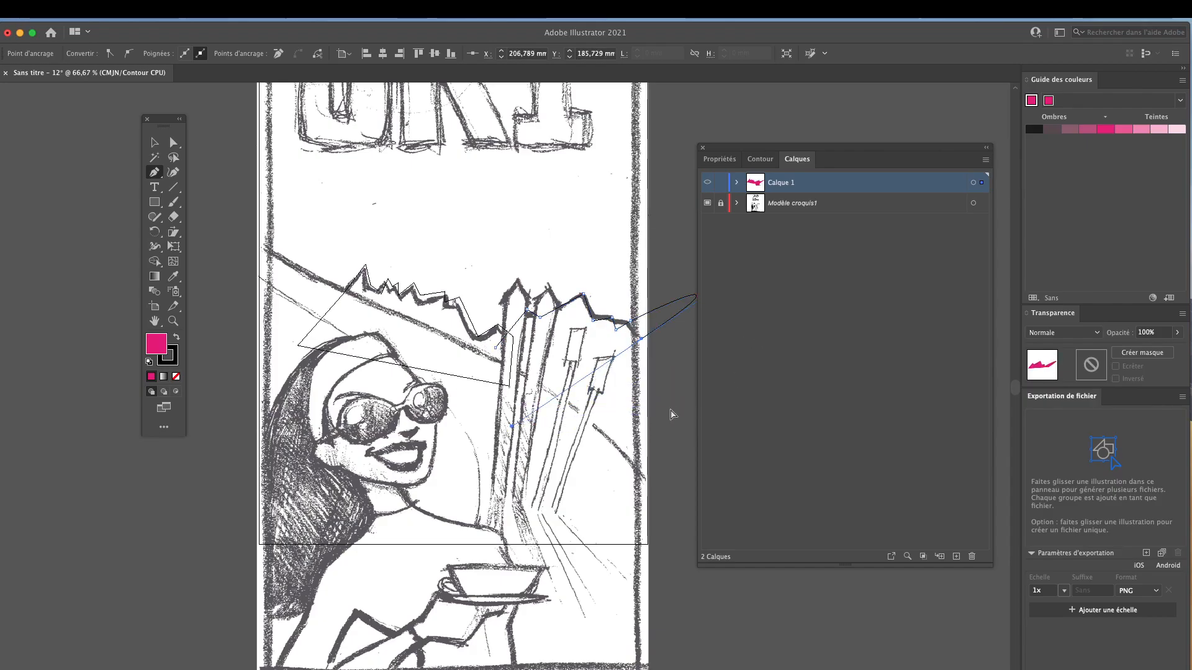
key(super+z)
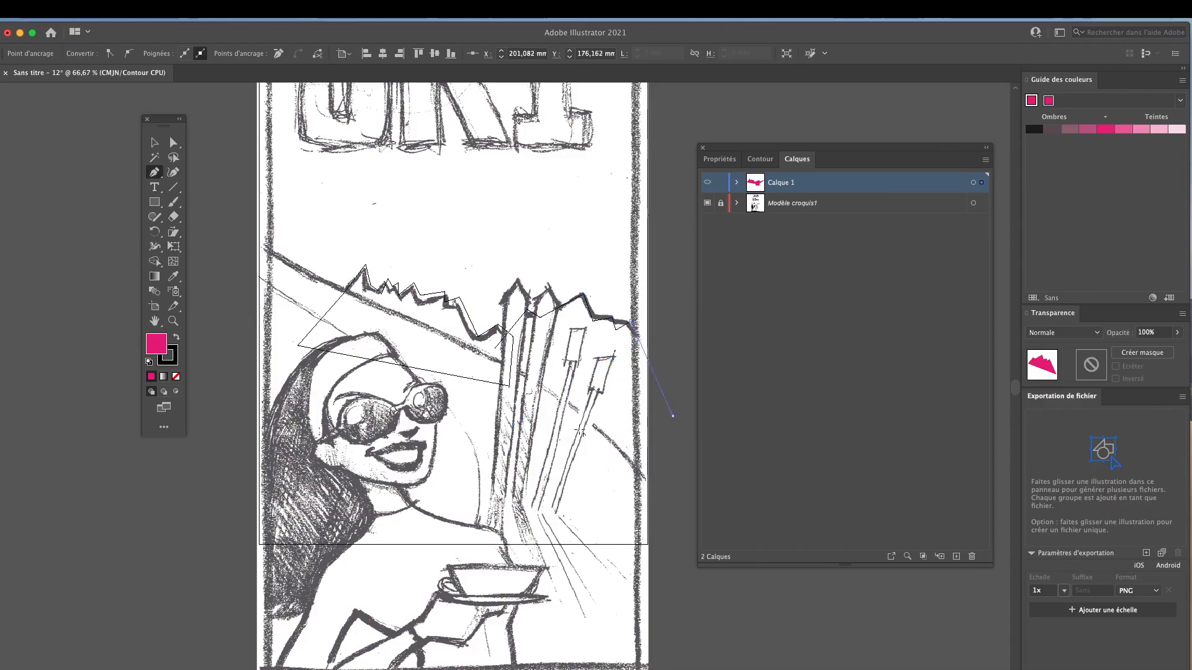
Finish the second mountain outline with two corners beyond the right border and one beside the skis, closing it at its starting point
drag(673, 417, 677, 465)
click(668, 504)
click(478, 370)
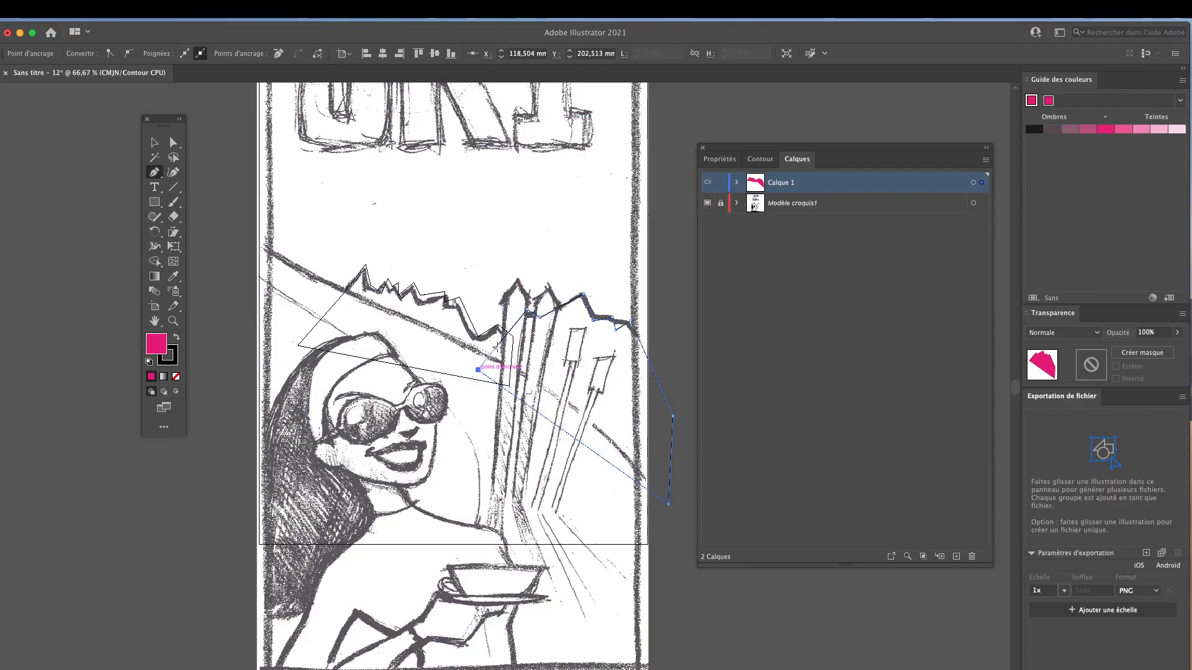
click(496, 348)
key(v)
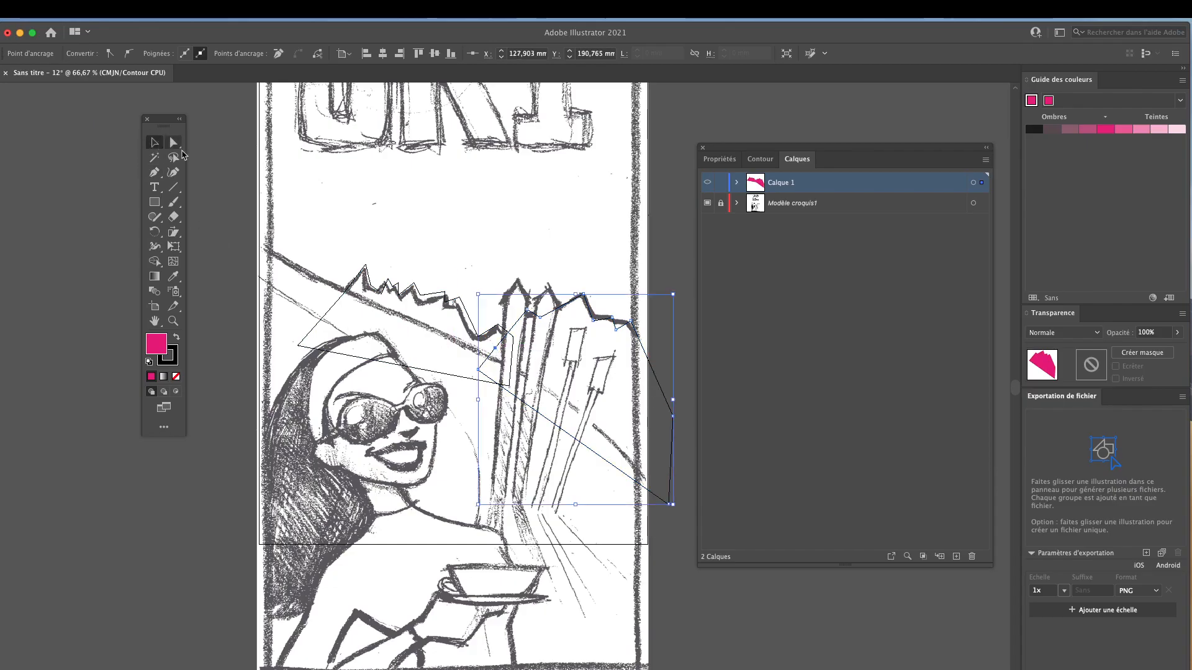
View the two mountain shapes in filled preview, then return the display to outline mode (Tracés)
click(436, 249)
key(ctrl+y)
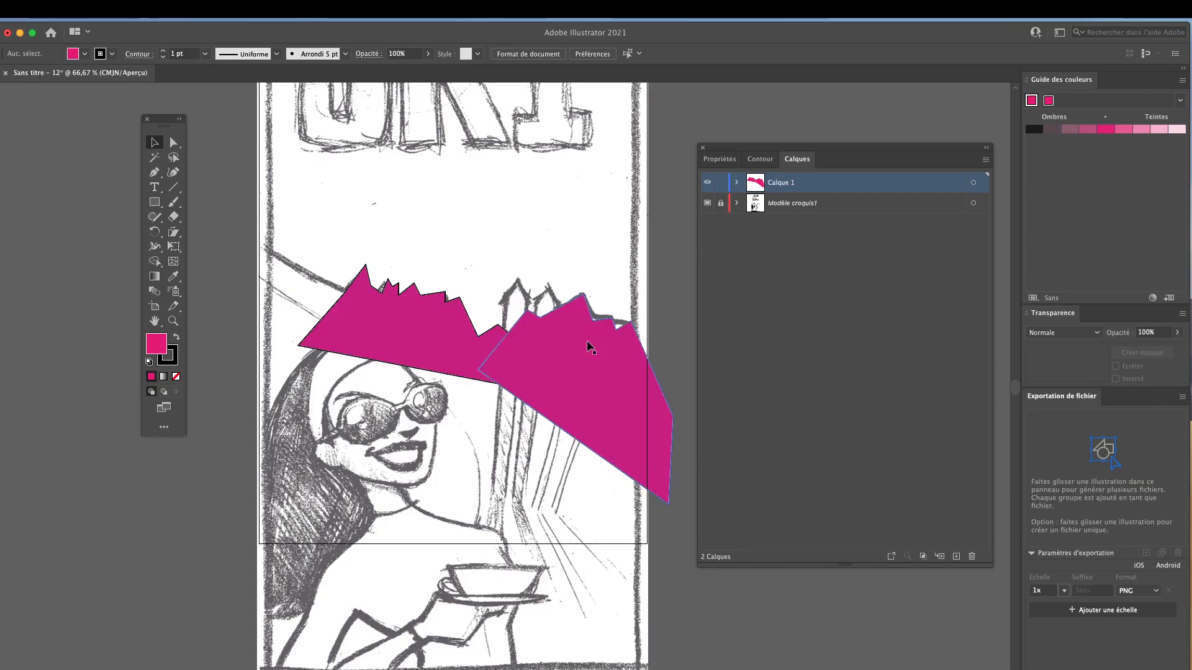
mouse_move(348, 22)
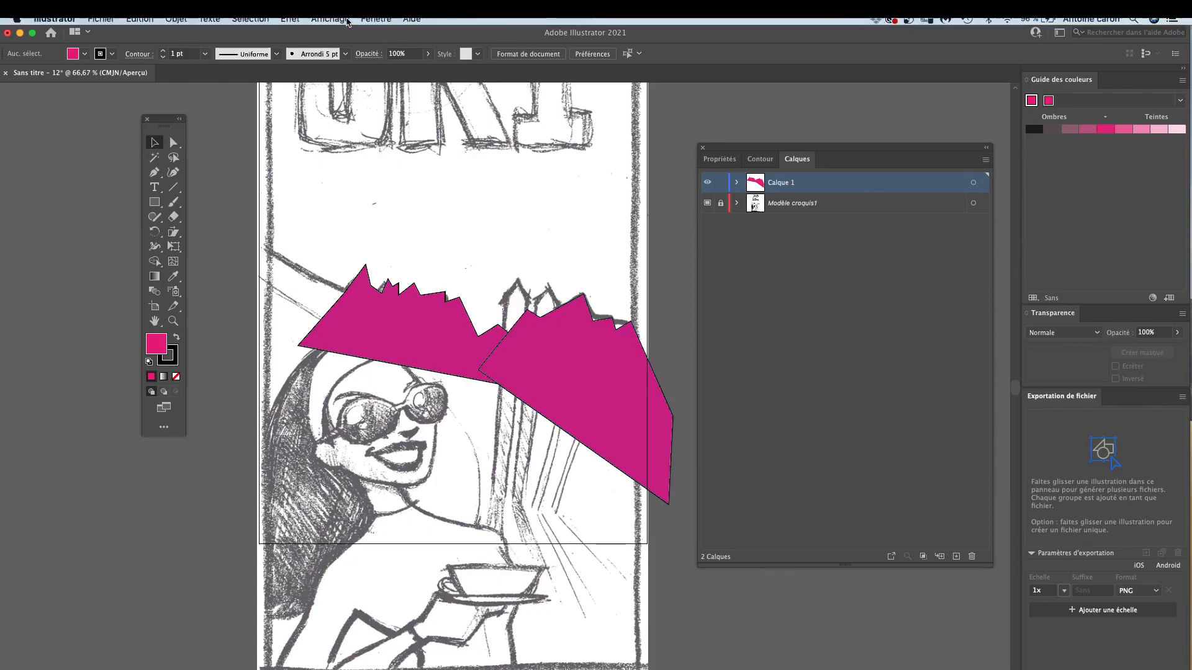
click(290, 25)
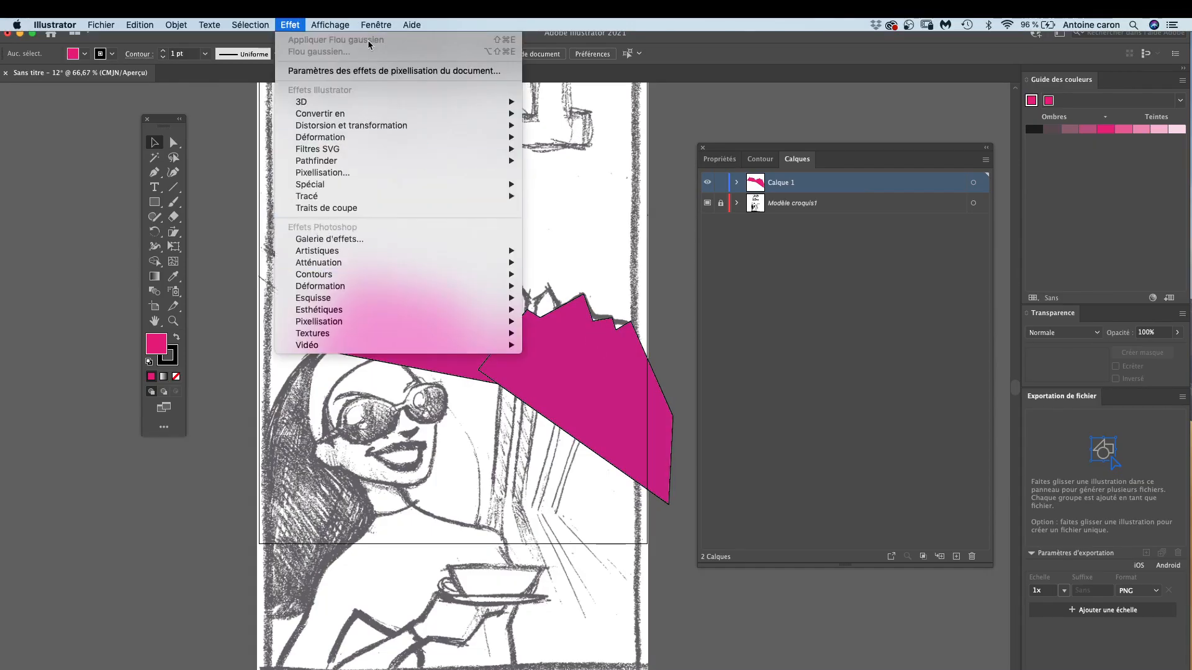
click(335, 53)
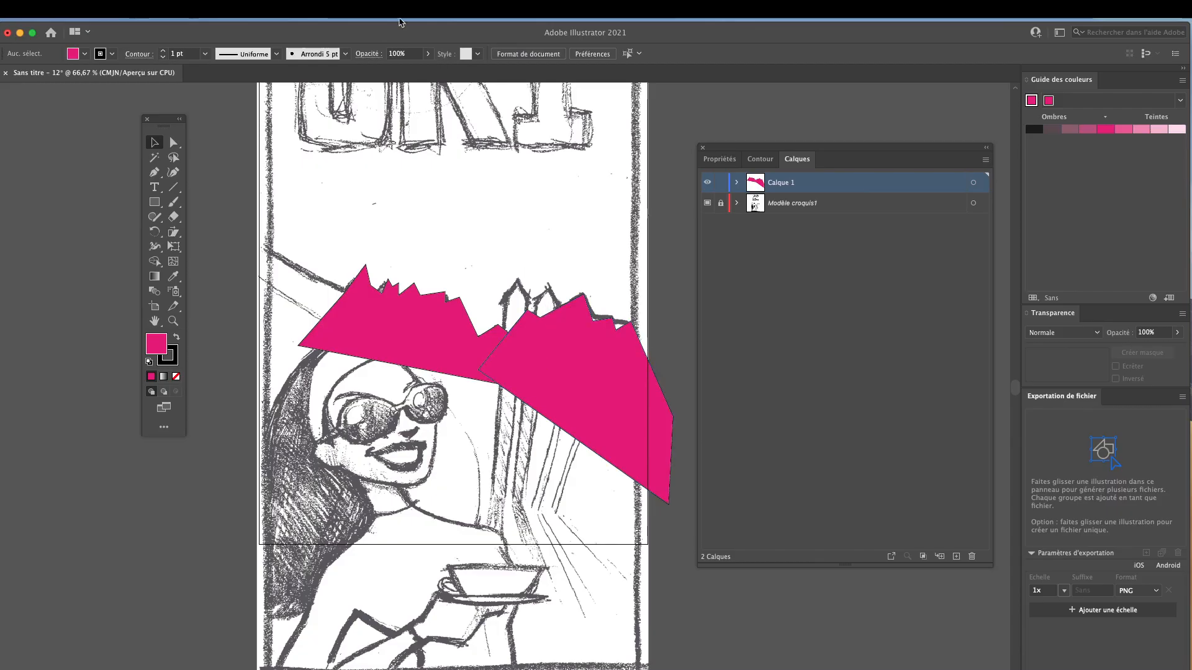
click(330, 25)
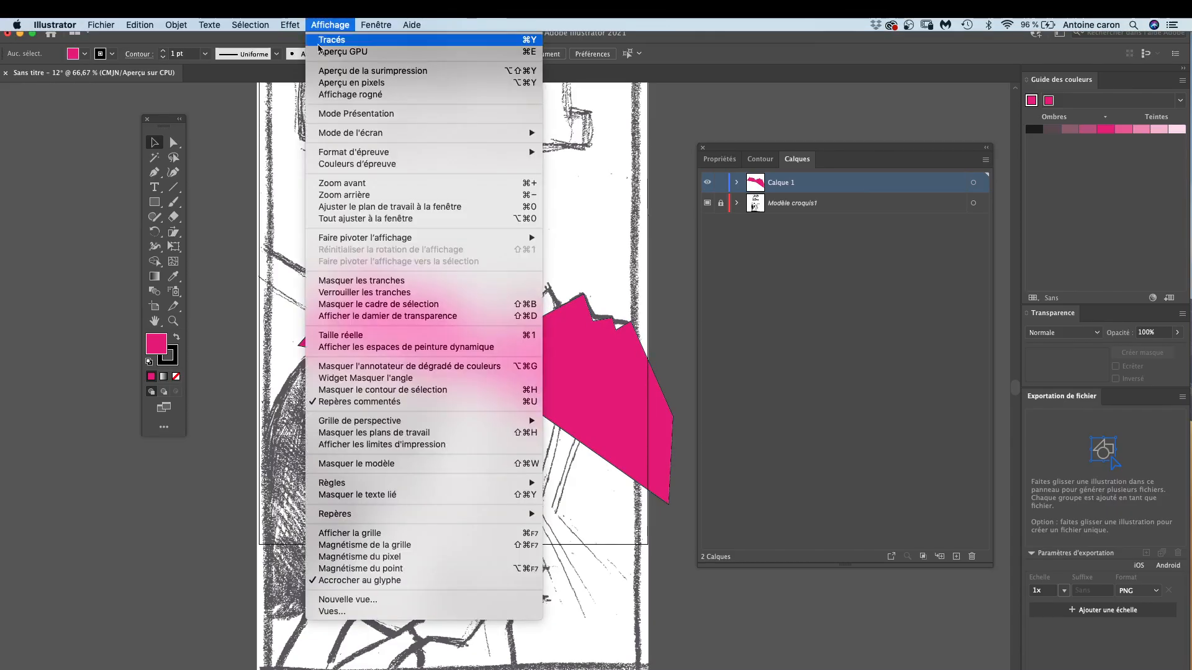
click(334, 41)
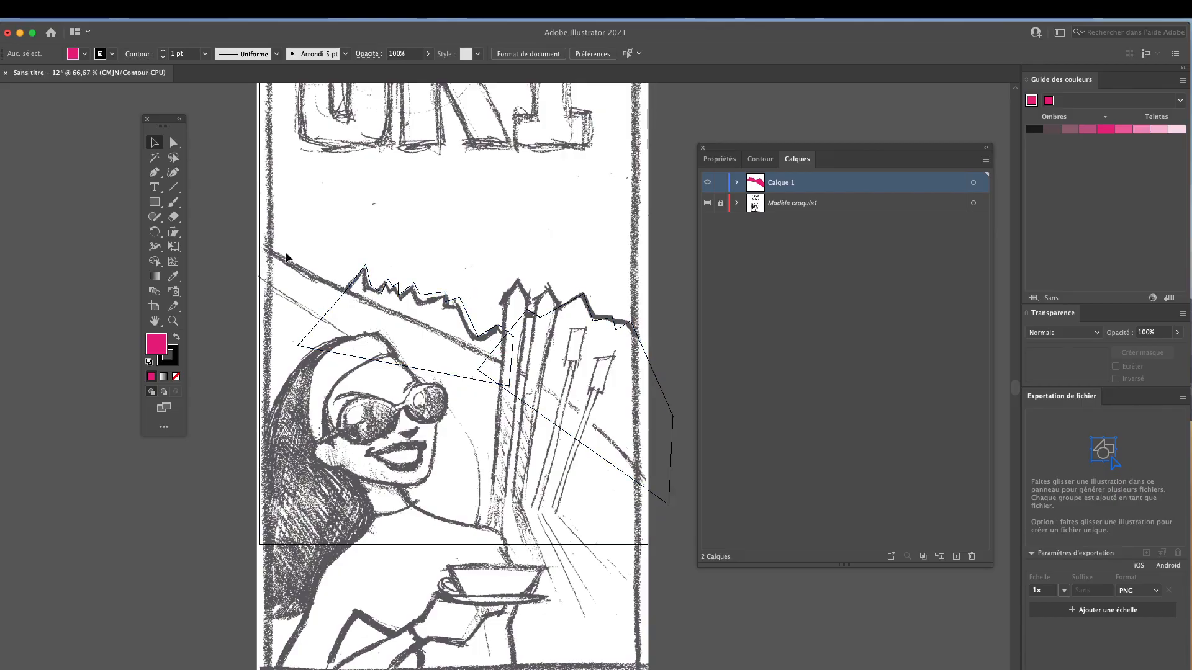
Trace the snow slope with the Pen tool, curving down beyond the poster's right border, and close it with lower corners outside both borders
click(154, 172)
drag(285, 264, 287, 259)
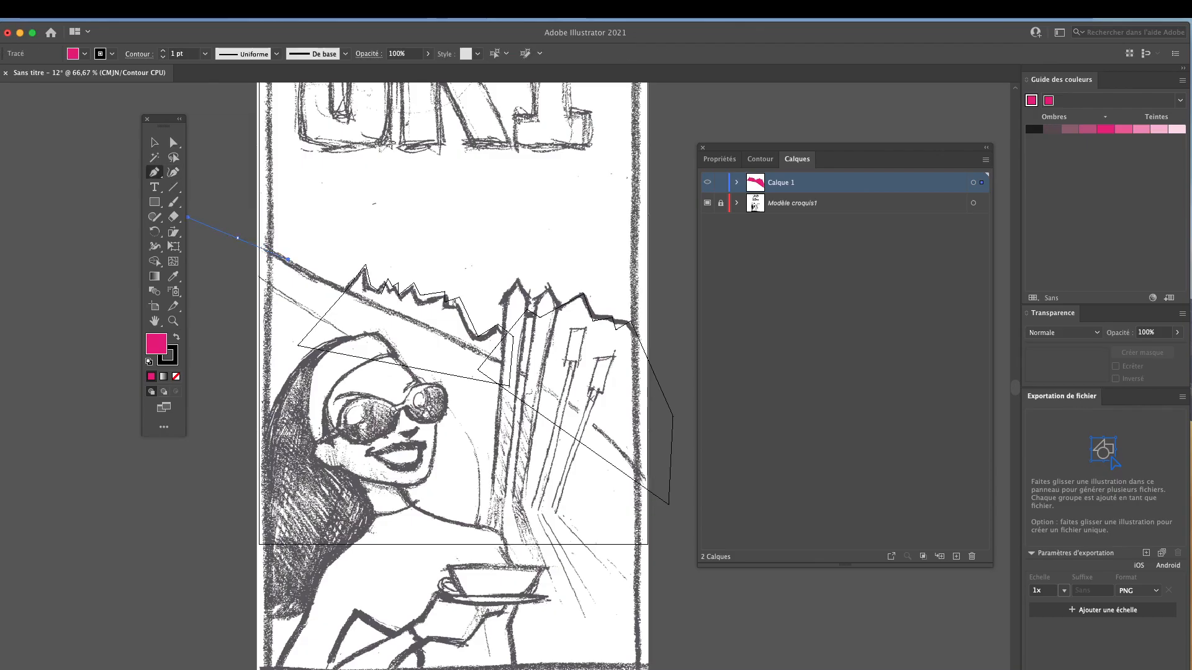
drag(668, 520, 690, 593)
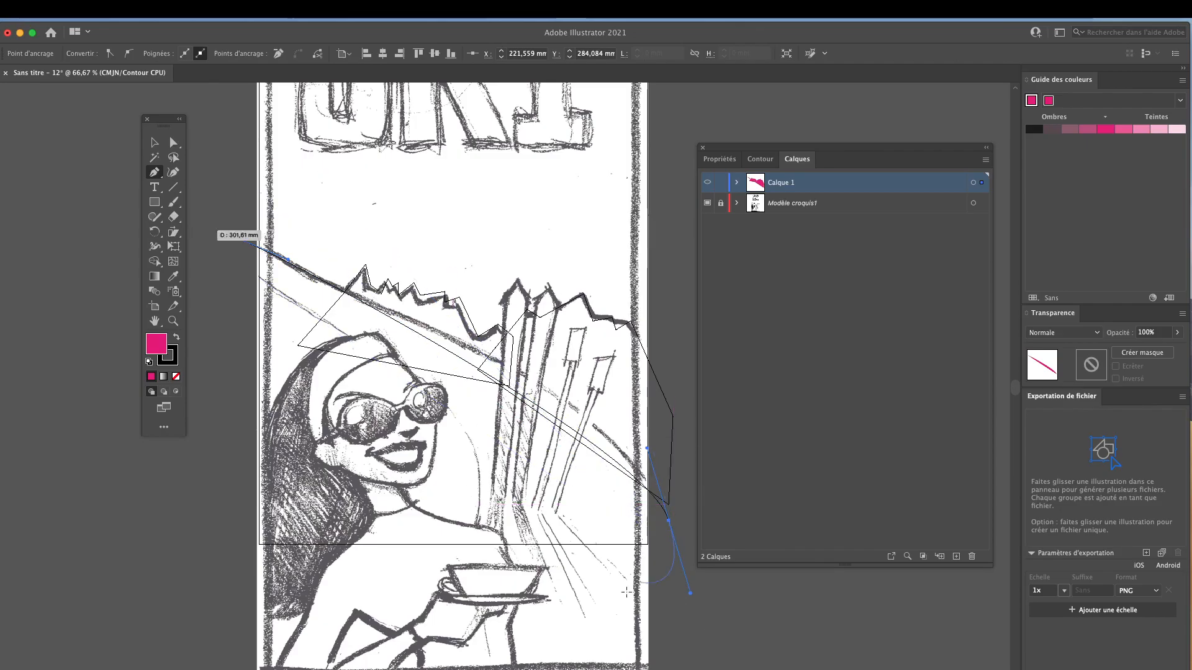
click(654, 658)
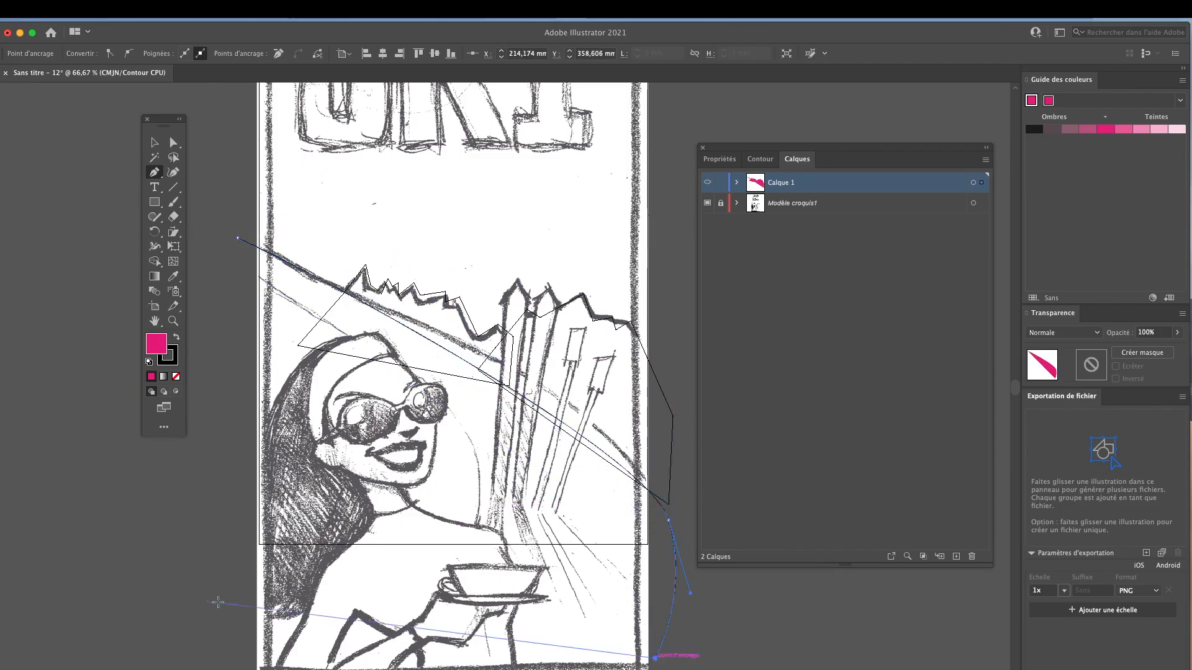
click(220, 601)
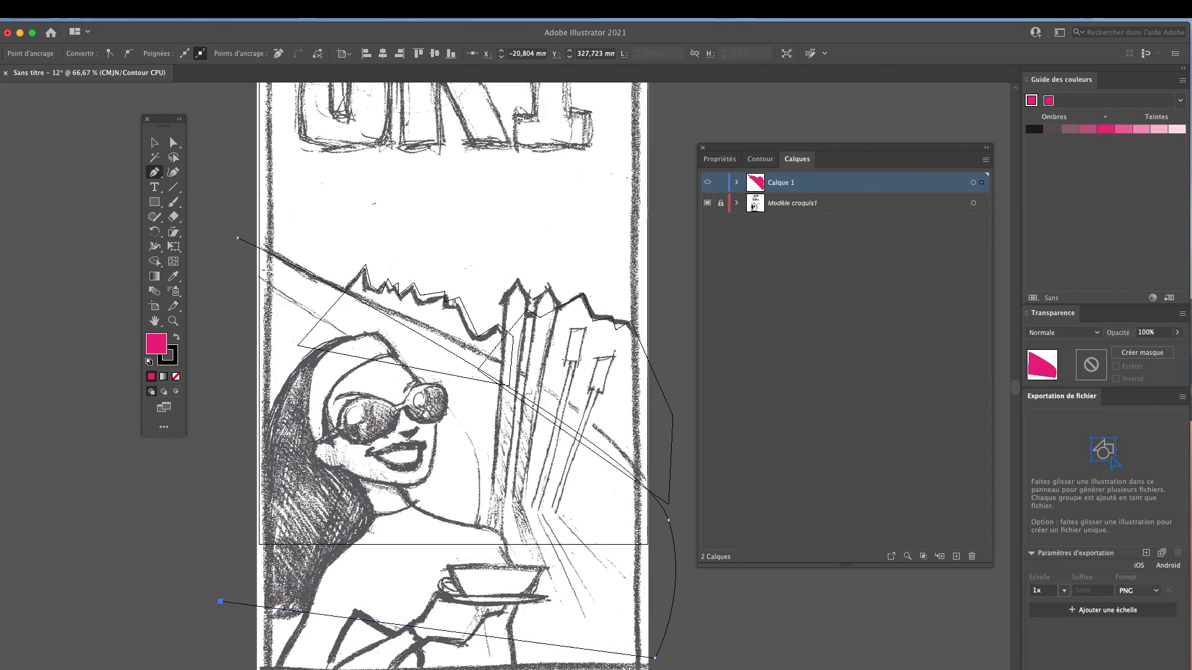
click(239, 237)
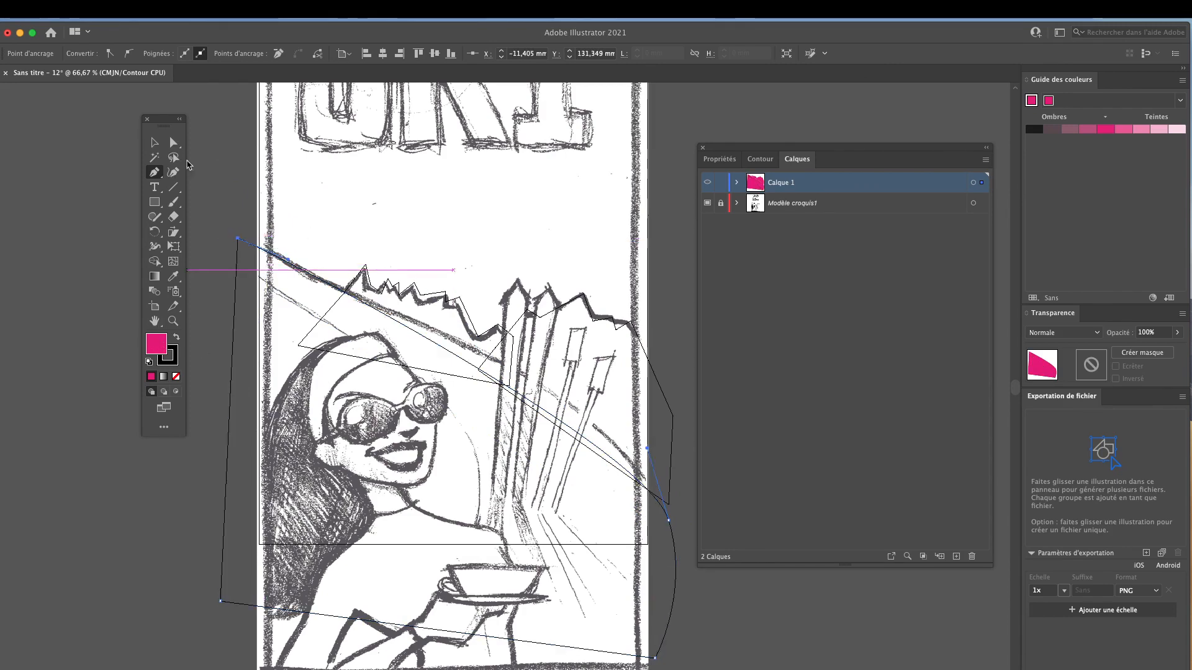
Fill the slope shape with dark purple 42132E and deselect it
click(564, 386)
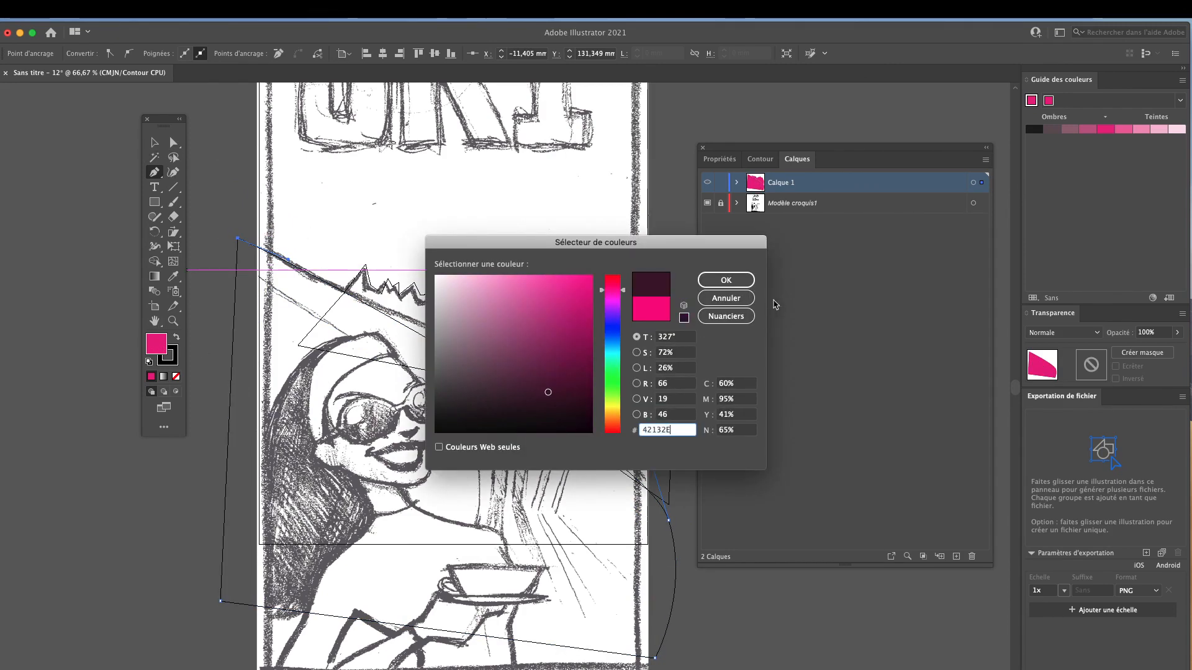
click(725, 280)
click(155, 143)
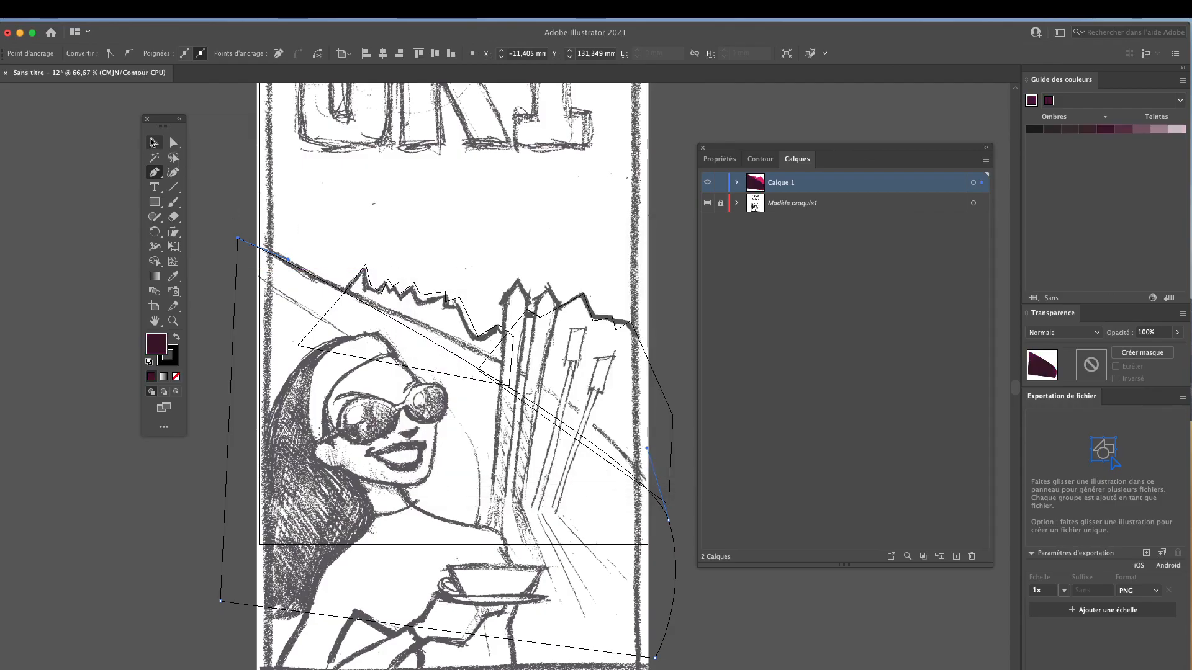
click(204, 313)
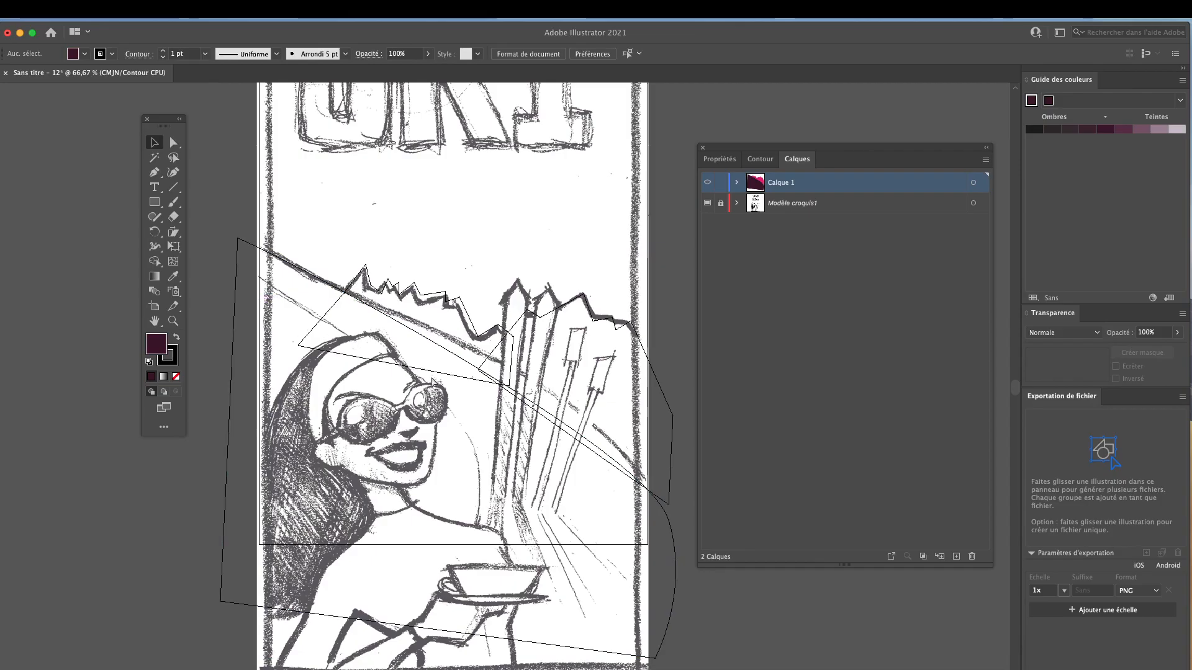
Check the dark slope against the mountains in filled preview, then restore the outline display with nothing selected
key(super+y)
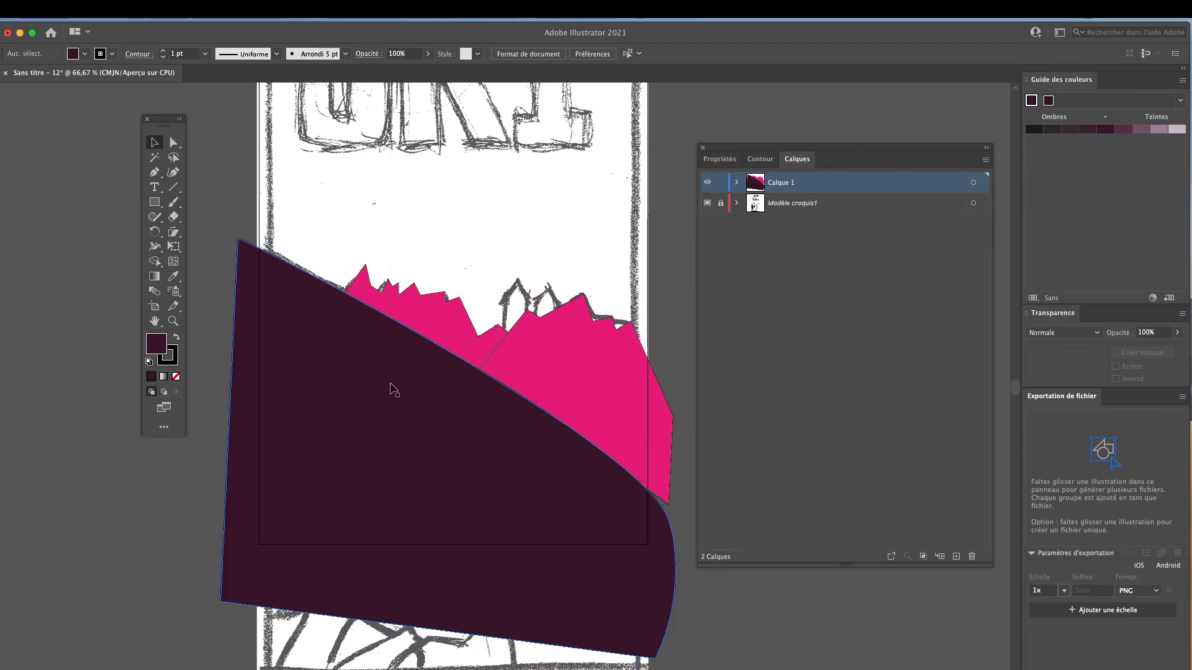
click(432, 372)
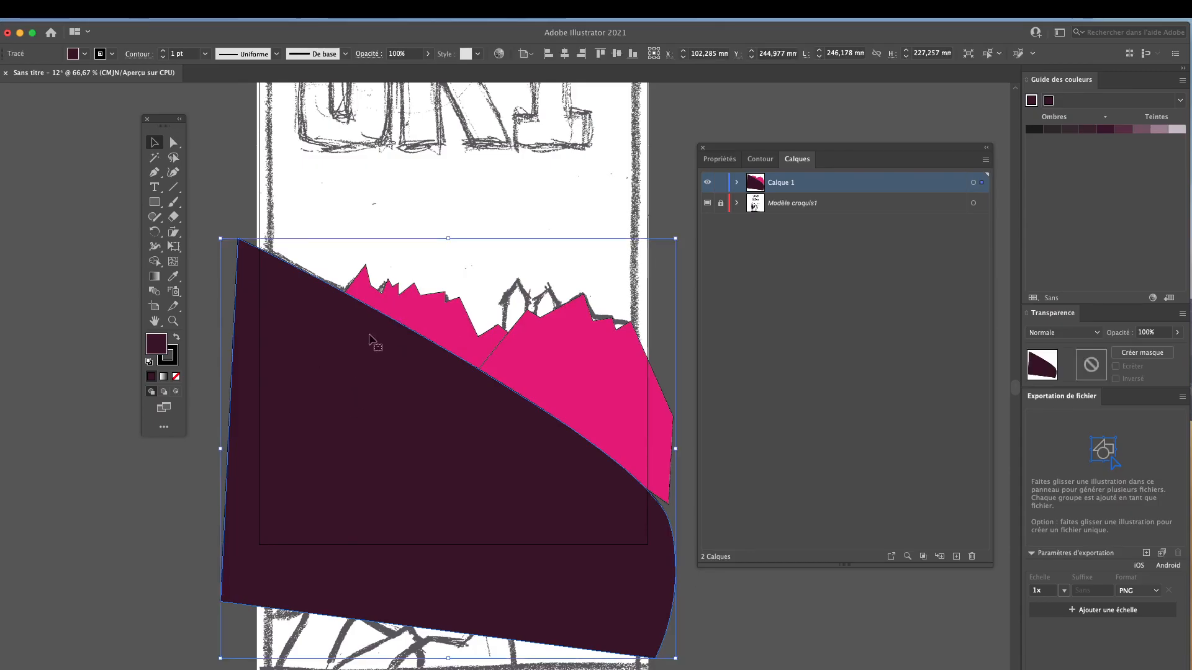
key(super+shift+b)
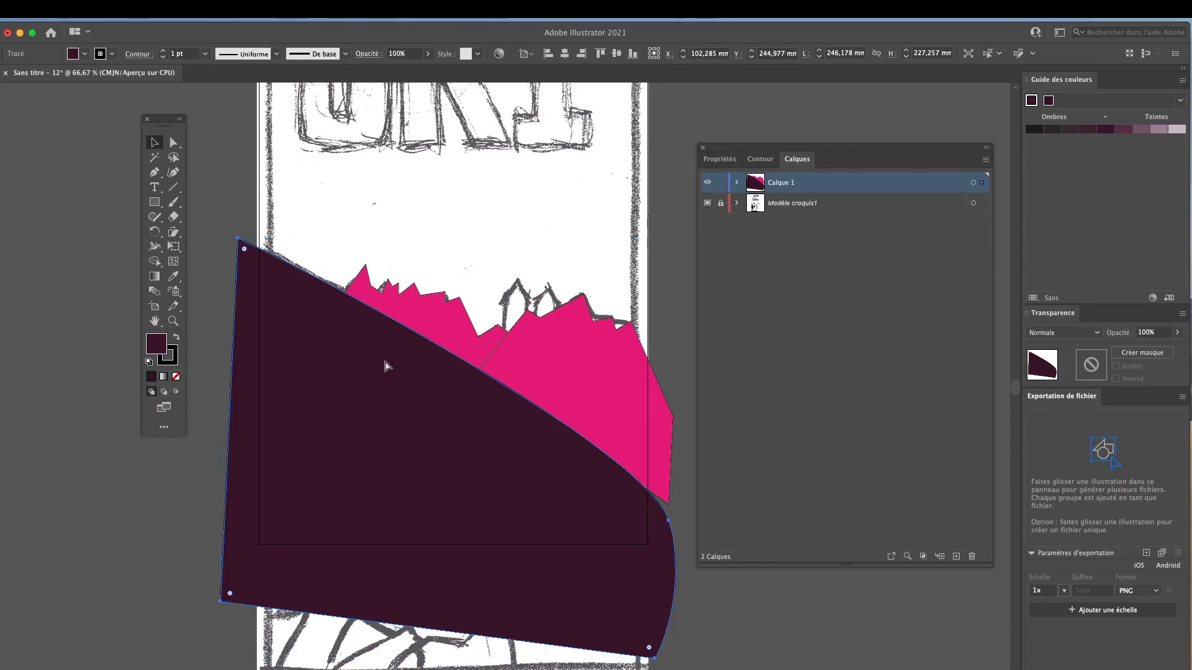
key(super+y)
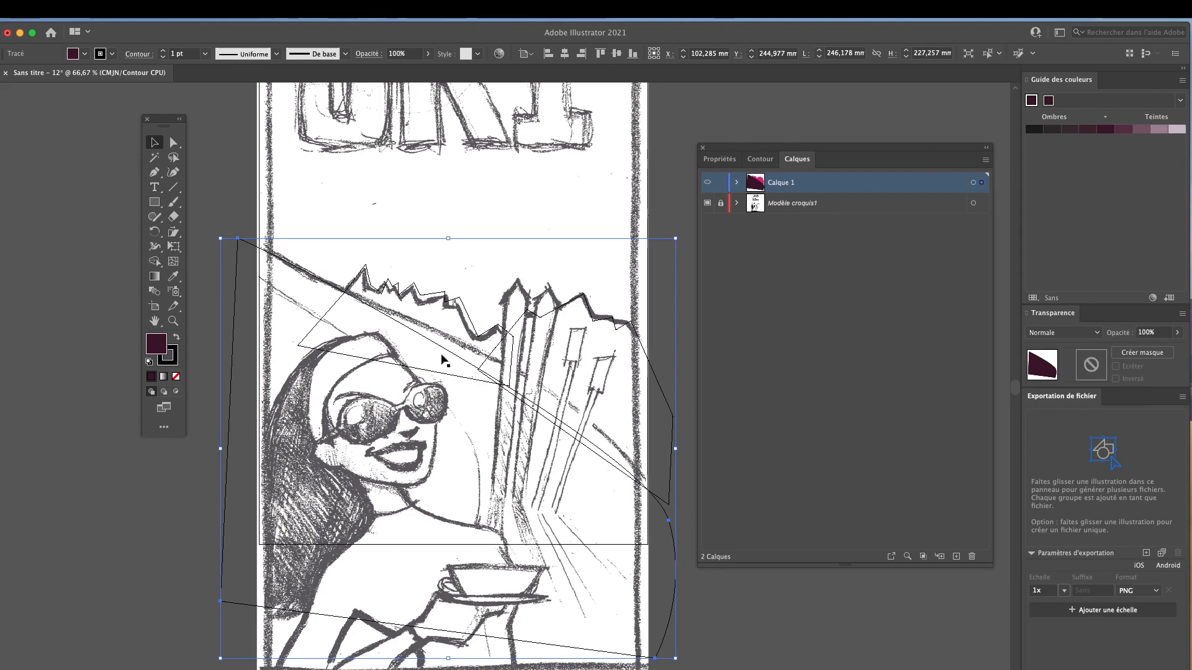
click(665, 215)
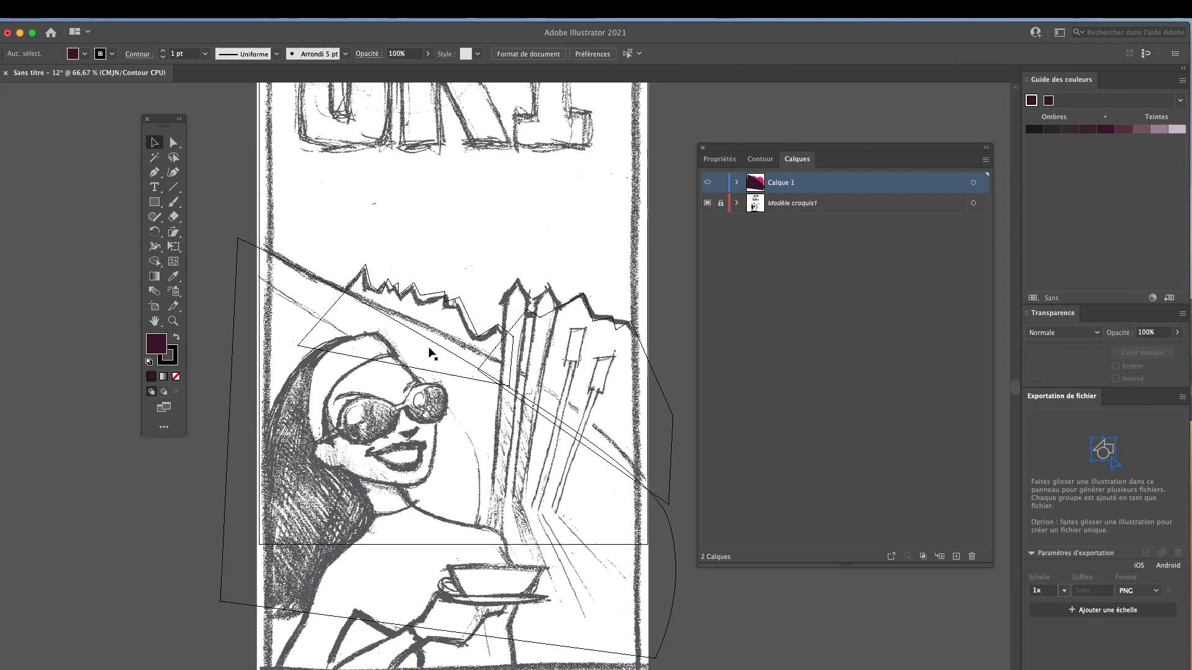
Inspect the traced paths on their own by hiding the Modèle croquis1 layer, then show the layer again
scroll(382, 341, down, 2)
scroll(382, 341, right, 2)
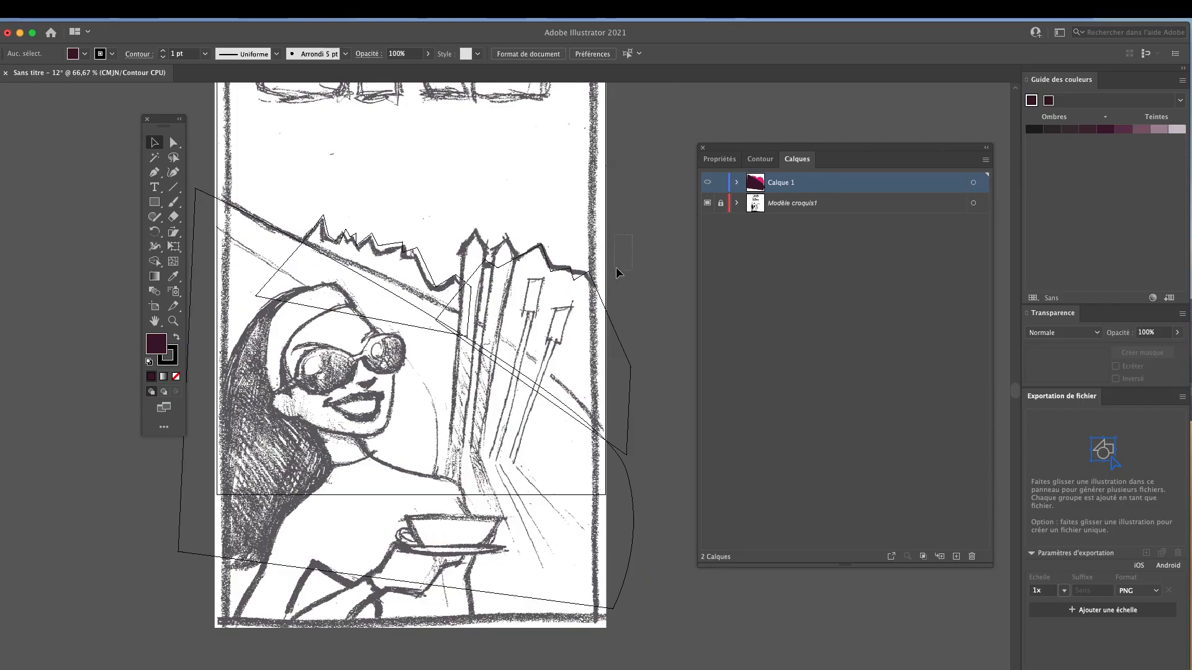
scroll(520, 294, up, 4)
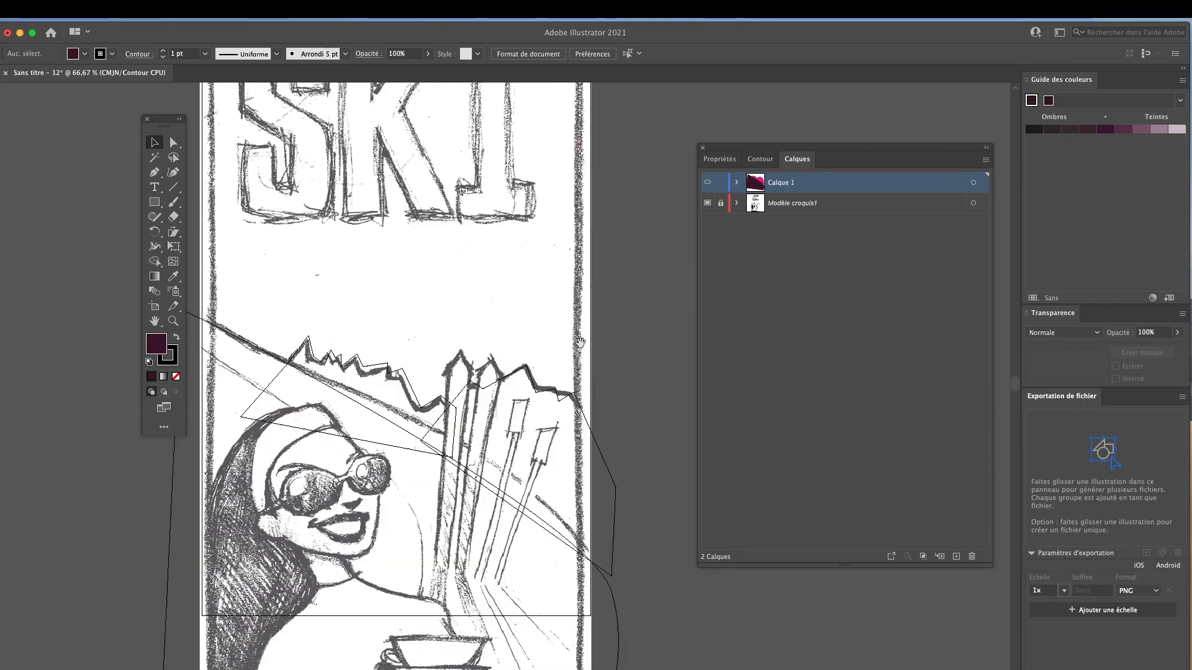
scroll(349, 294, down, 4)
scroll(349, 295, left, 2)
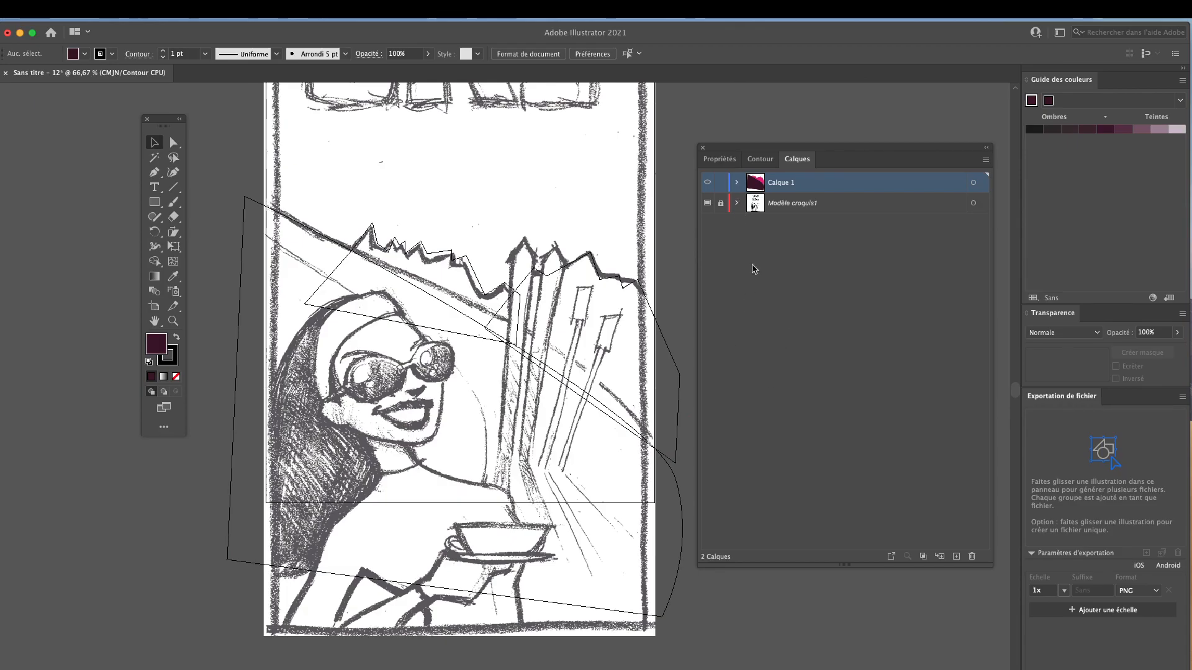
click(711, 203)
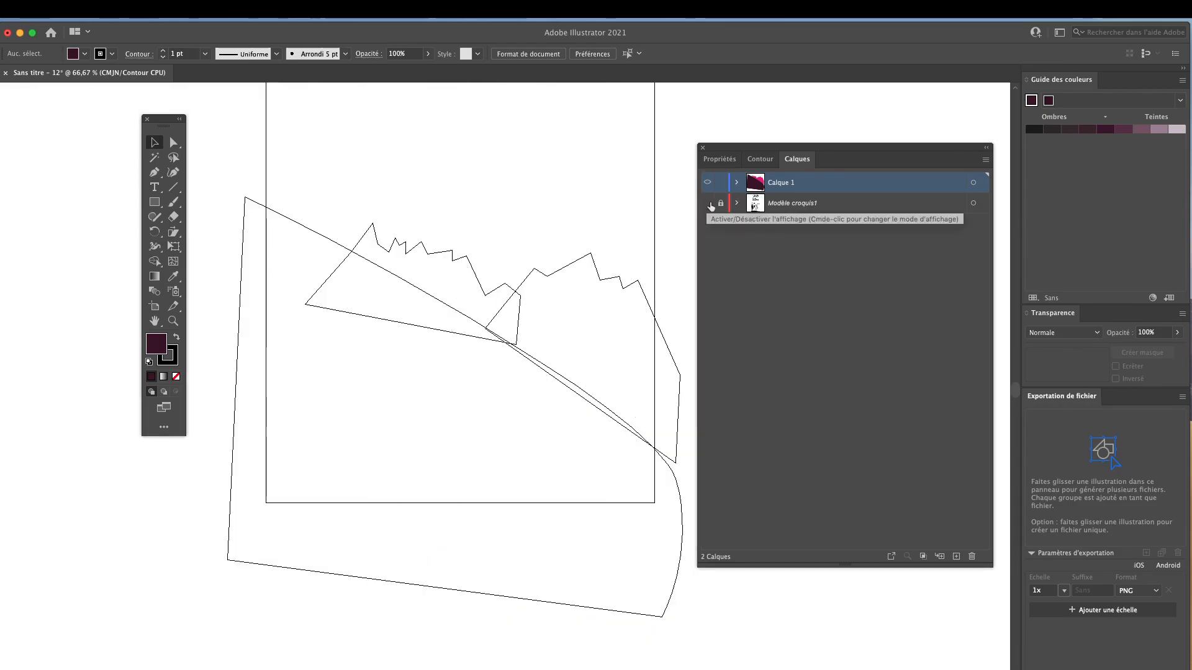
click(708, 203)
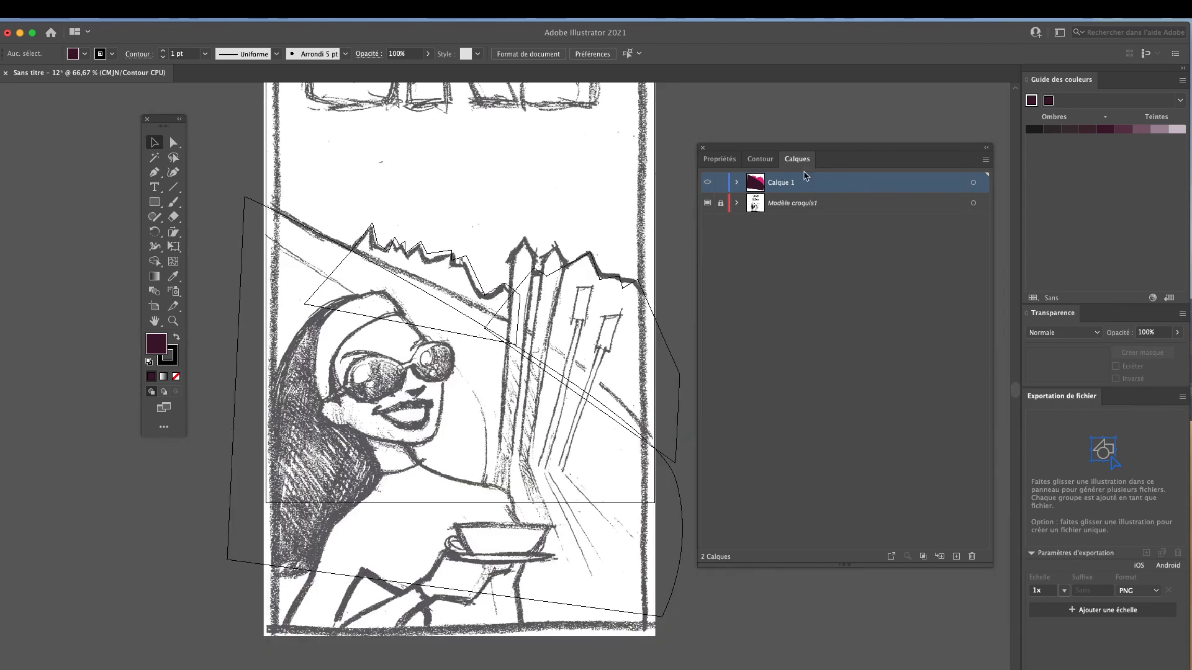
drag(826, 155, 816, 148)
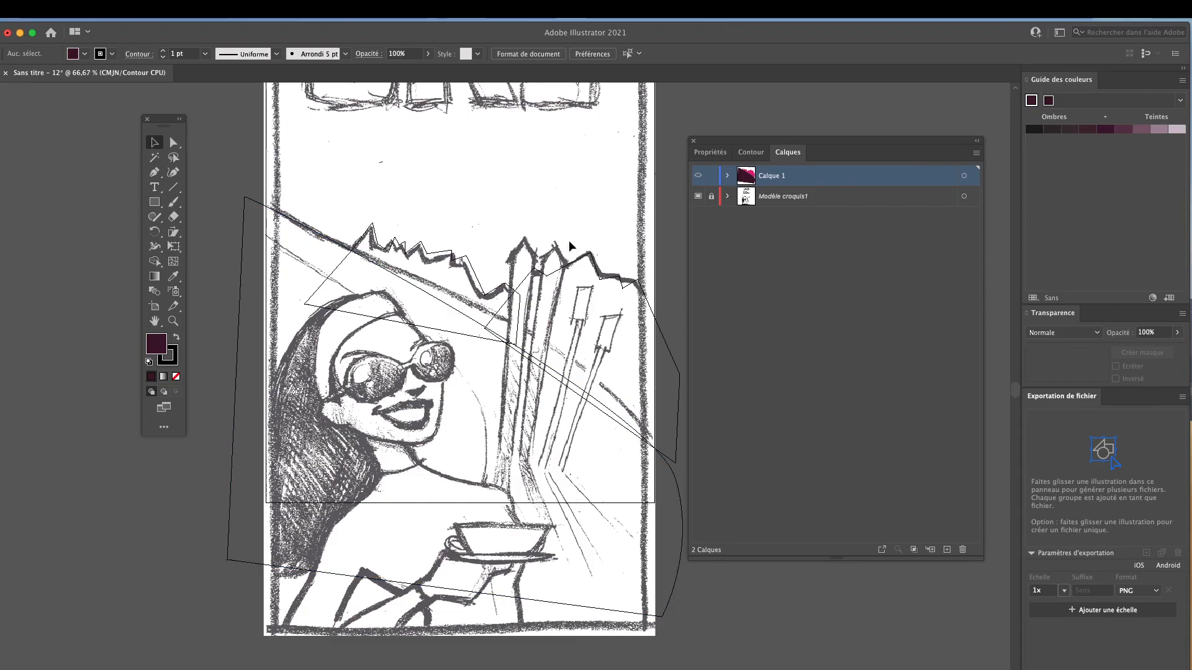
Switch to filled preview and fill the mountain behind the skis with light pink EFC5DC
key(super+y)
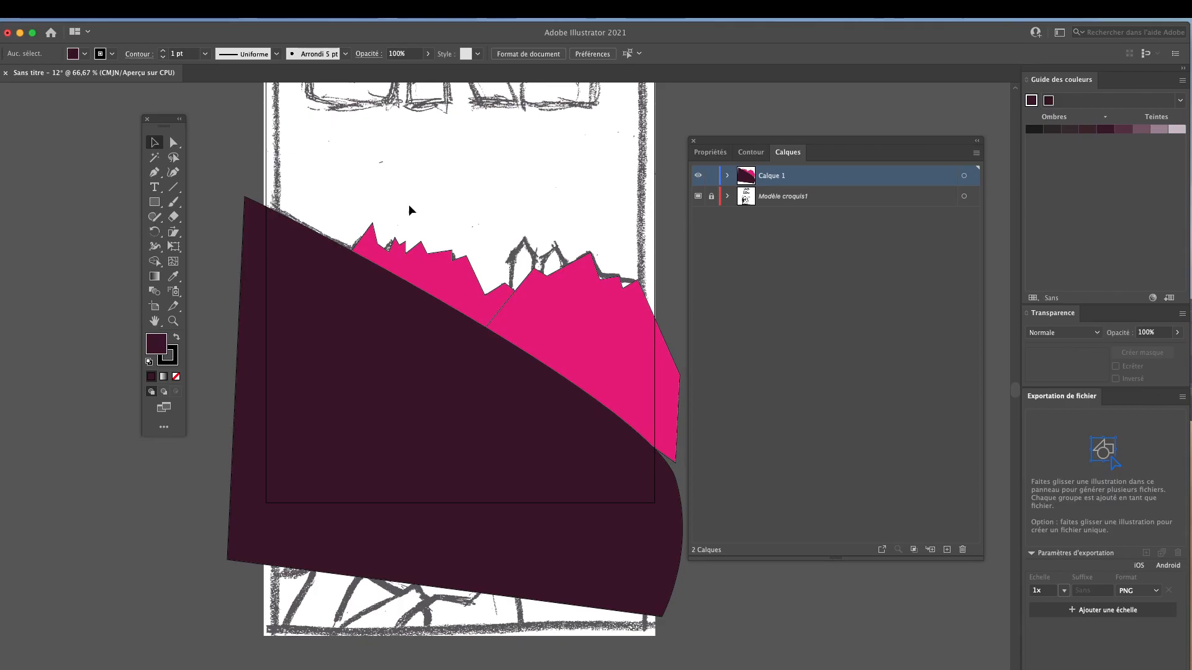
click(598, 316)
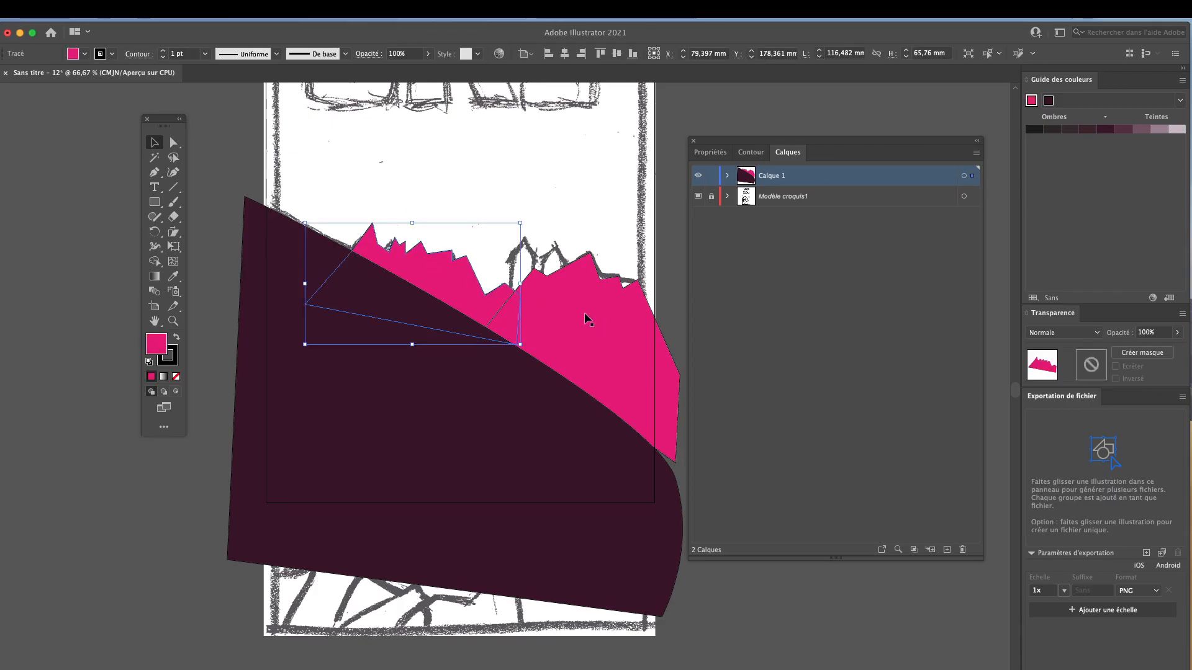
double_click(157, 348)
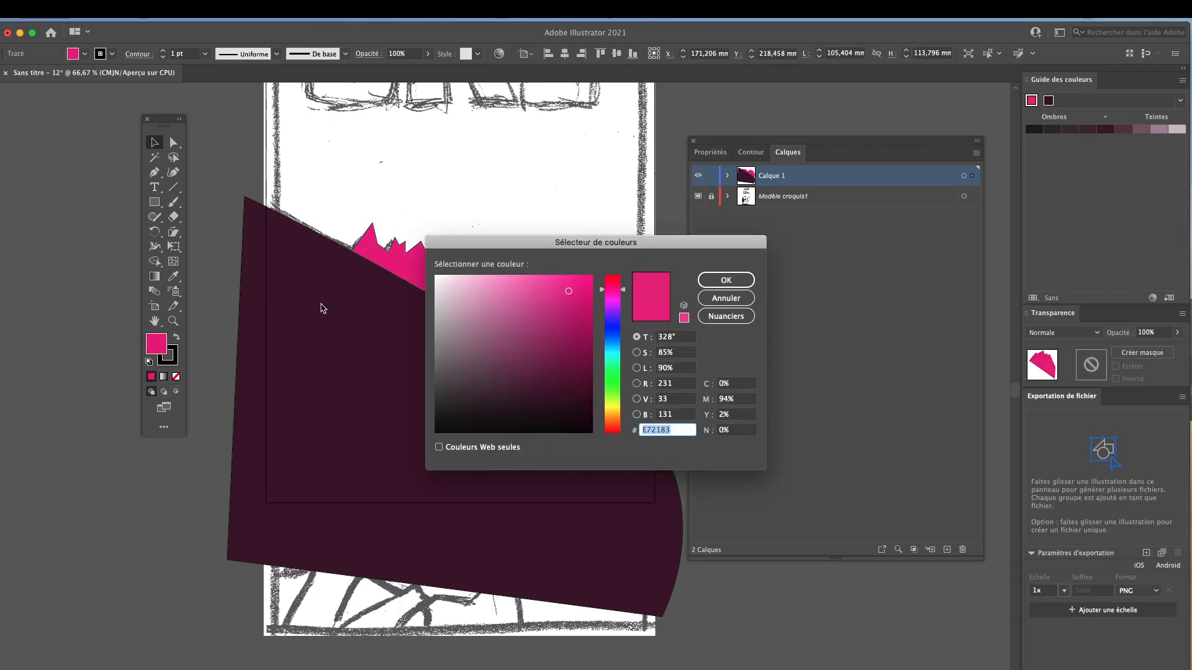
key(super+v)
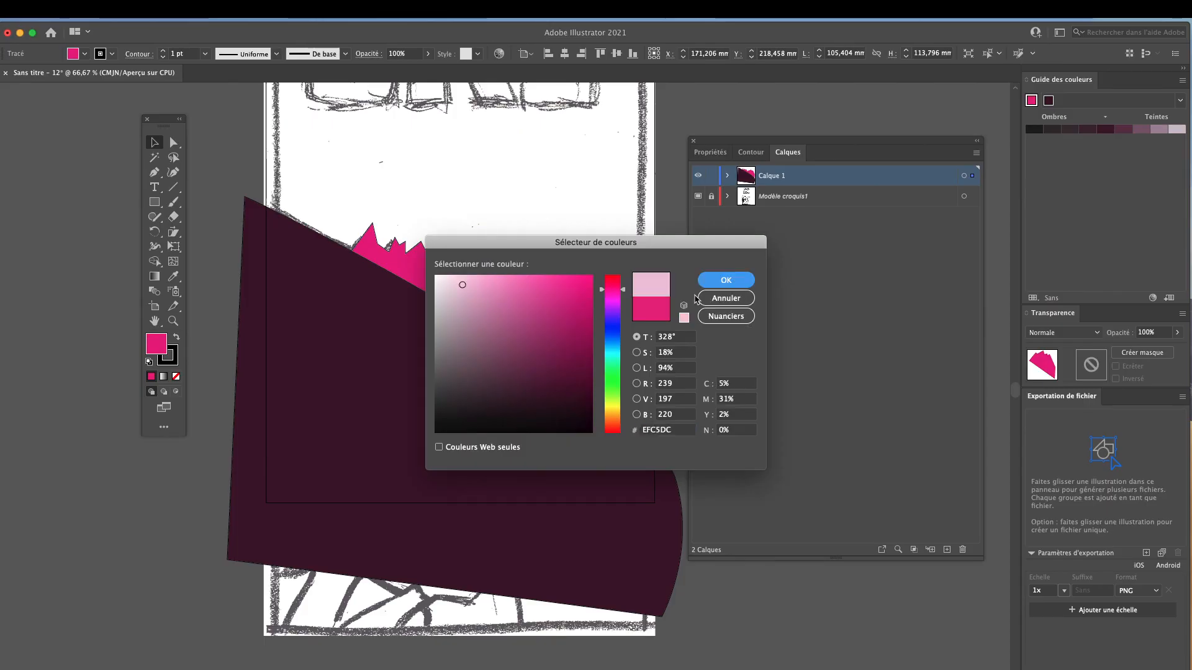
click(726, 280)
Copy the light pink fill onto the other mountain with the Eyedropper, then deselect it
click(445, 274)
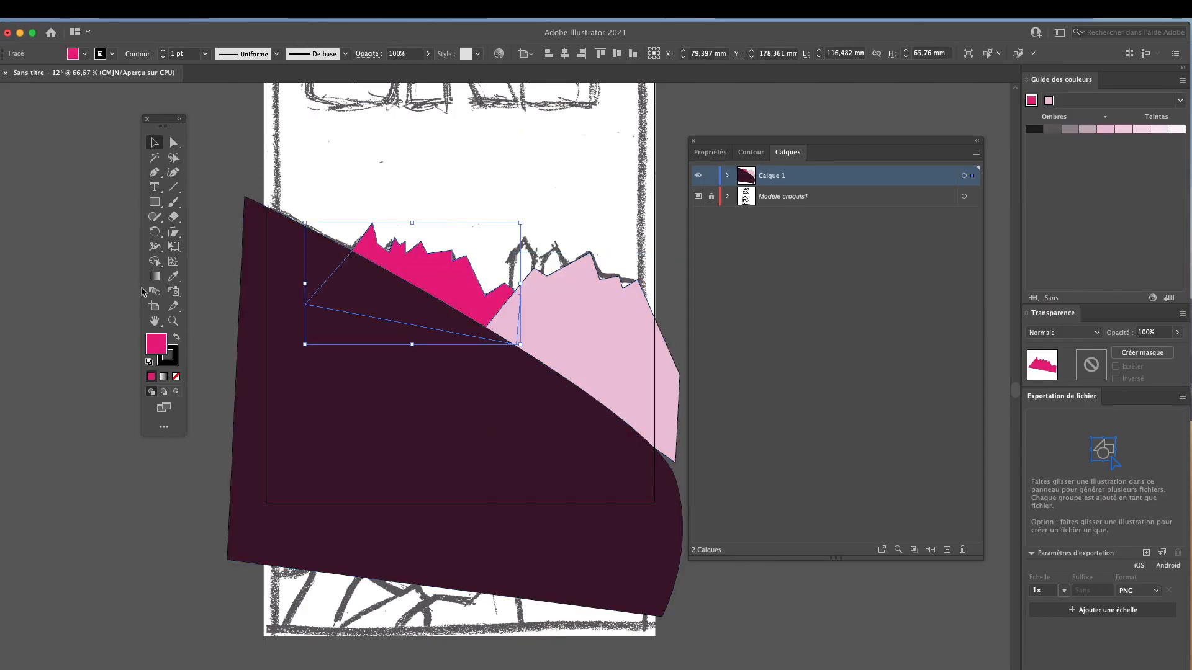
click(173, 276)
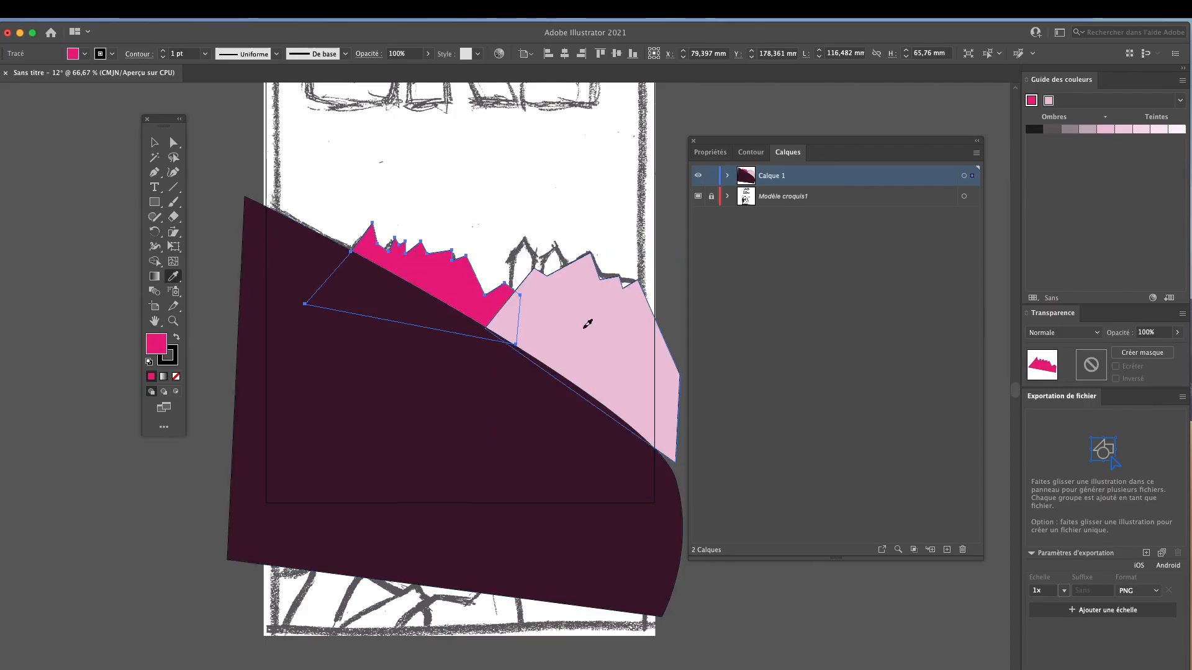
click(585, 322)
click(155, 142)
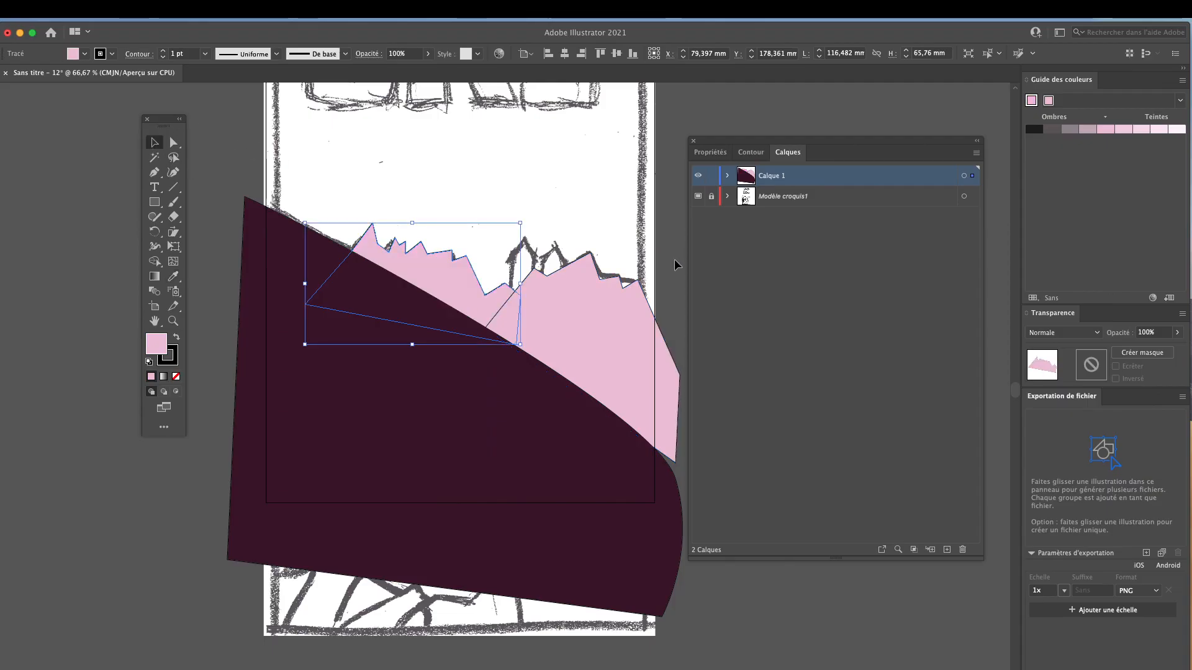
click(675, 263)
Change the slope shape's fill to a very light, nearly white grey and deselect it
click(460, 381)
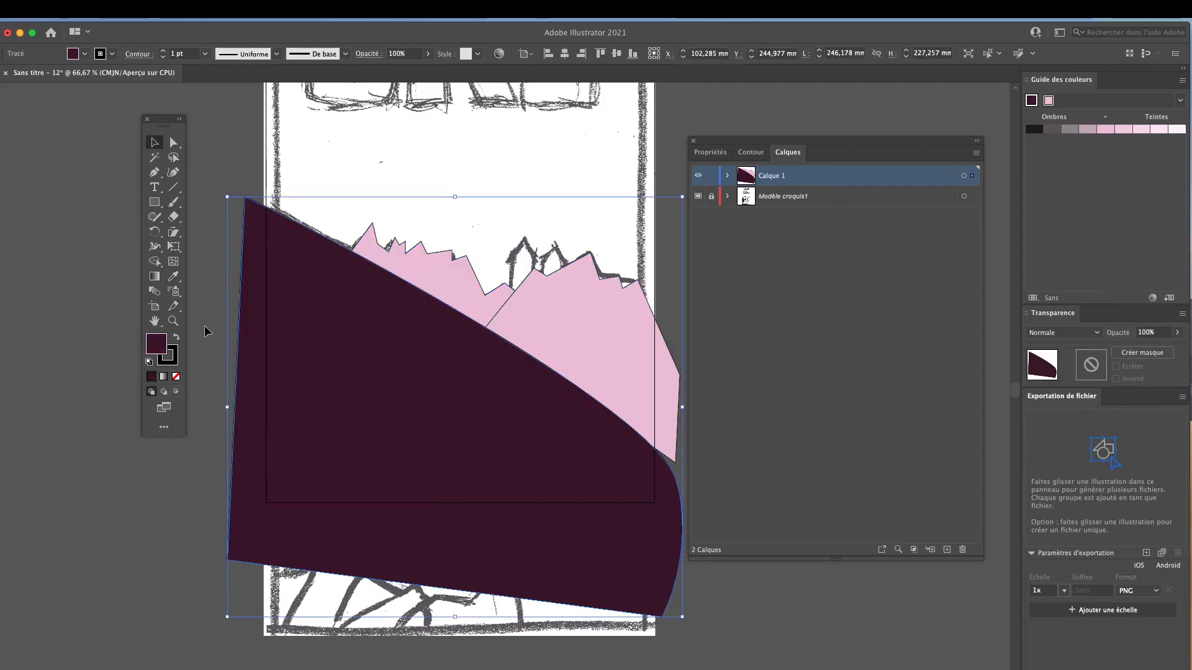
double_click(156, 343)
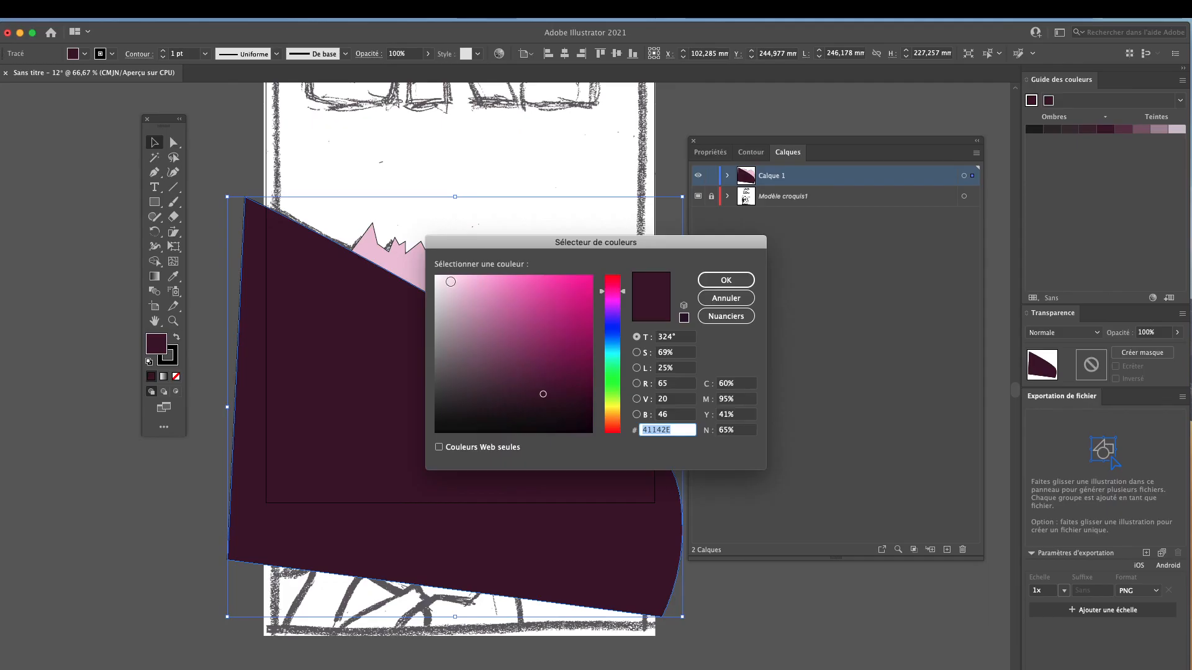
click(451, 281)
click(720, 281)
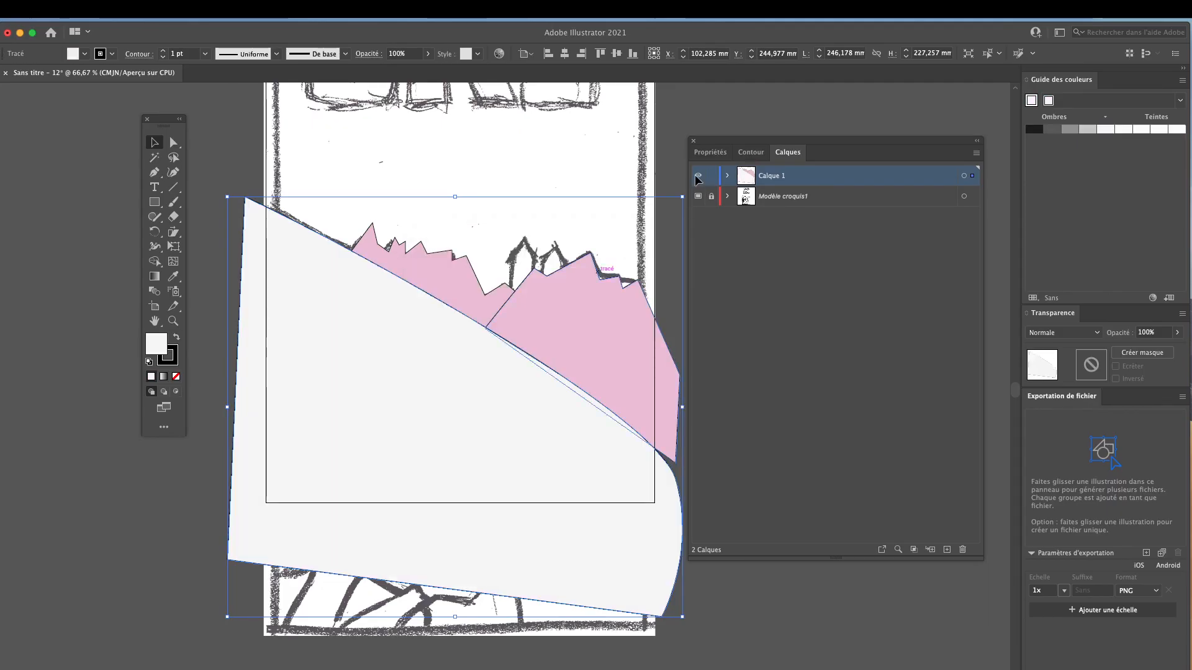
click(620, 212)
Remove the stroke from both pink mountain shapes, then deselect them and switch back to outline display
click(504, 301)
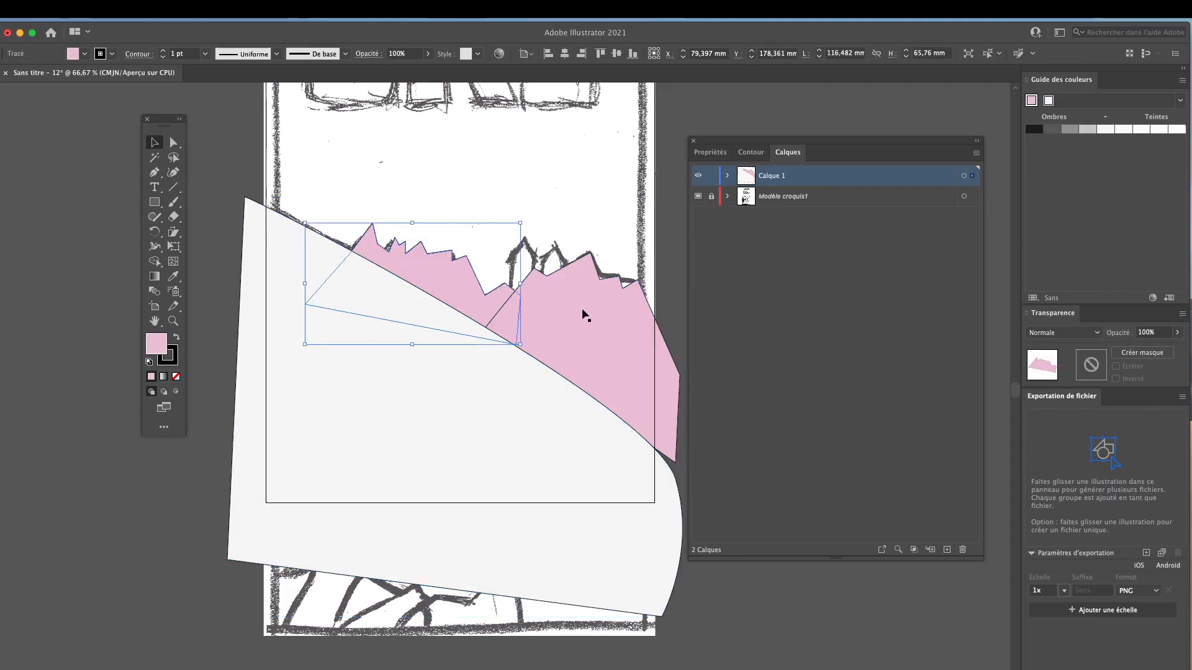
shift+click(578, 313)
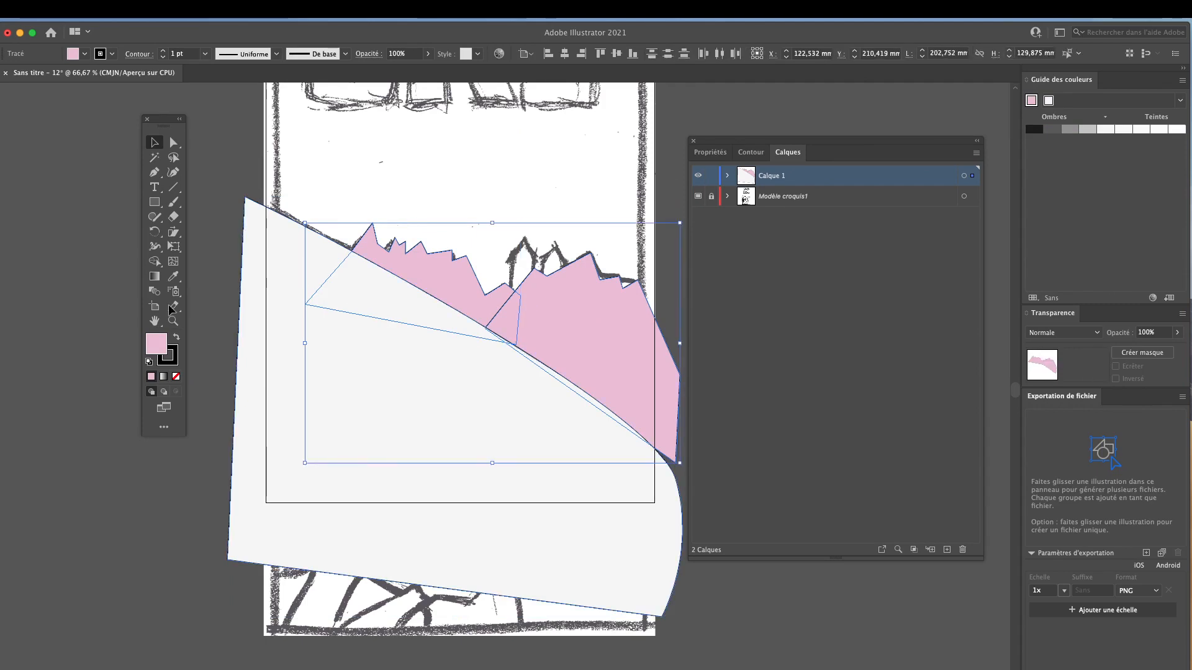
click(169, 356)
click(176, 377)
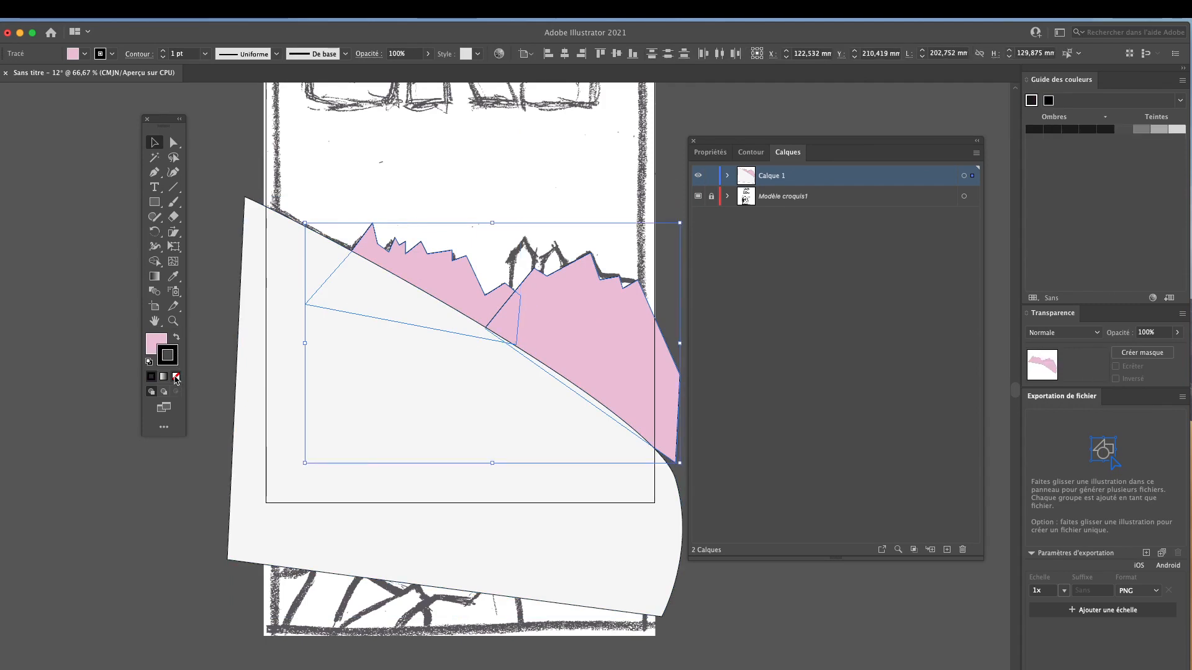
click(661, 211)
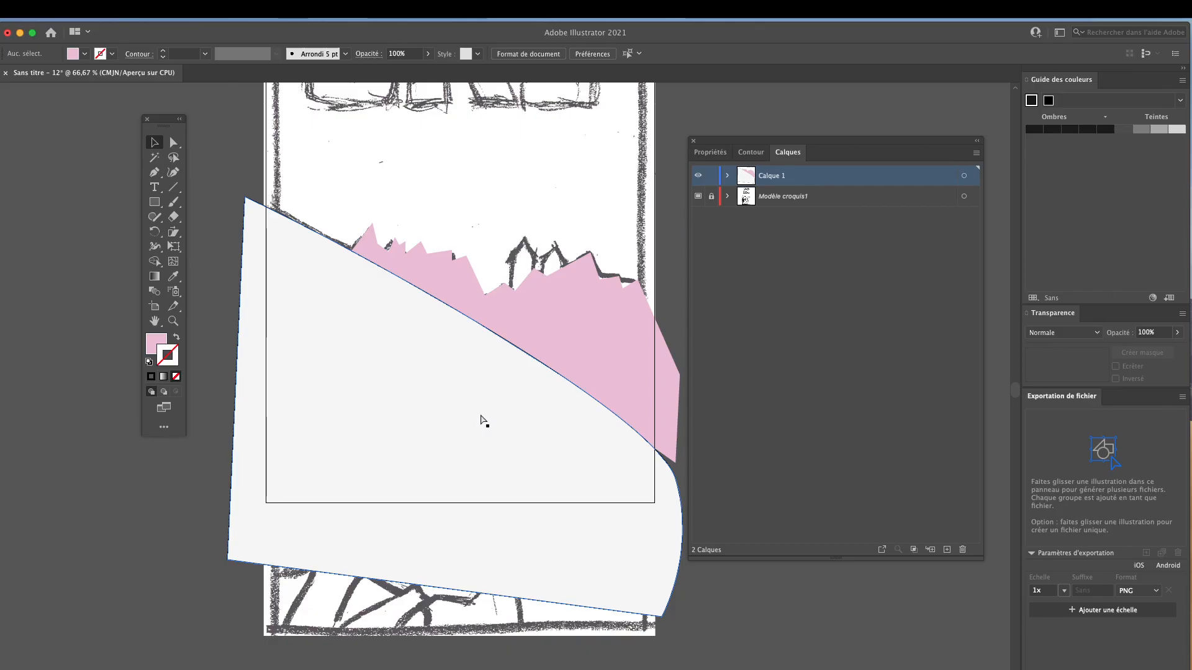
key(super+y)
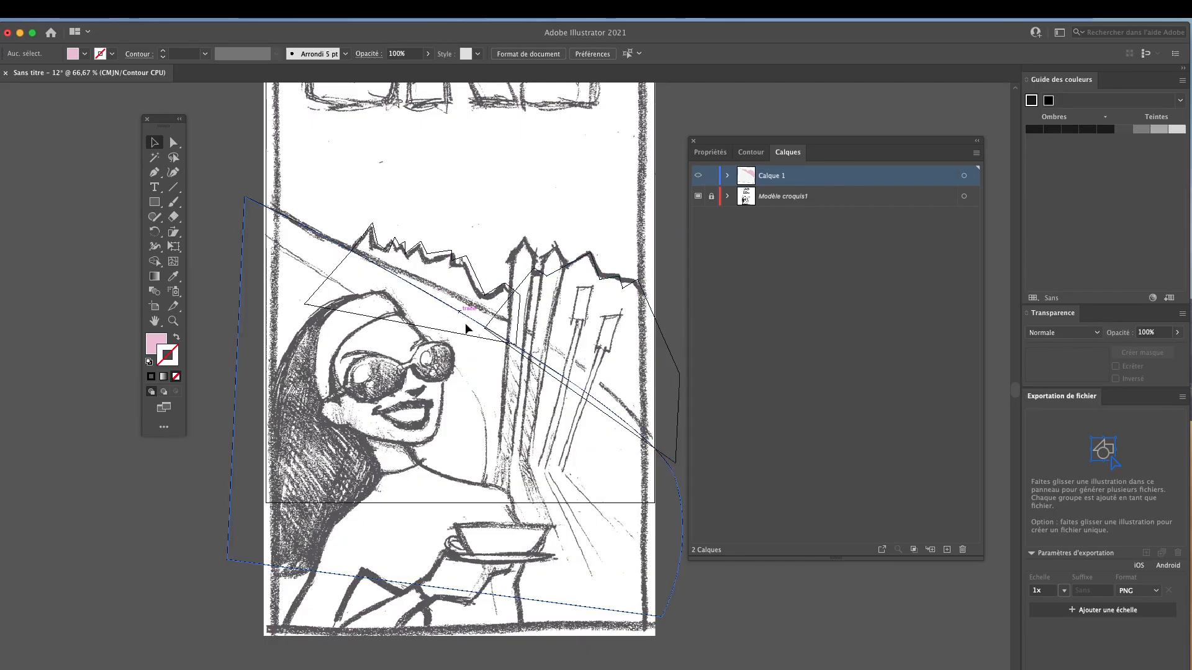